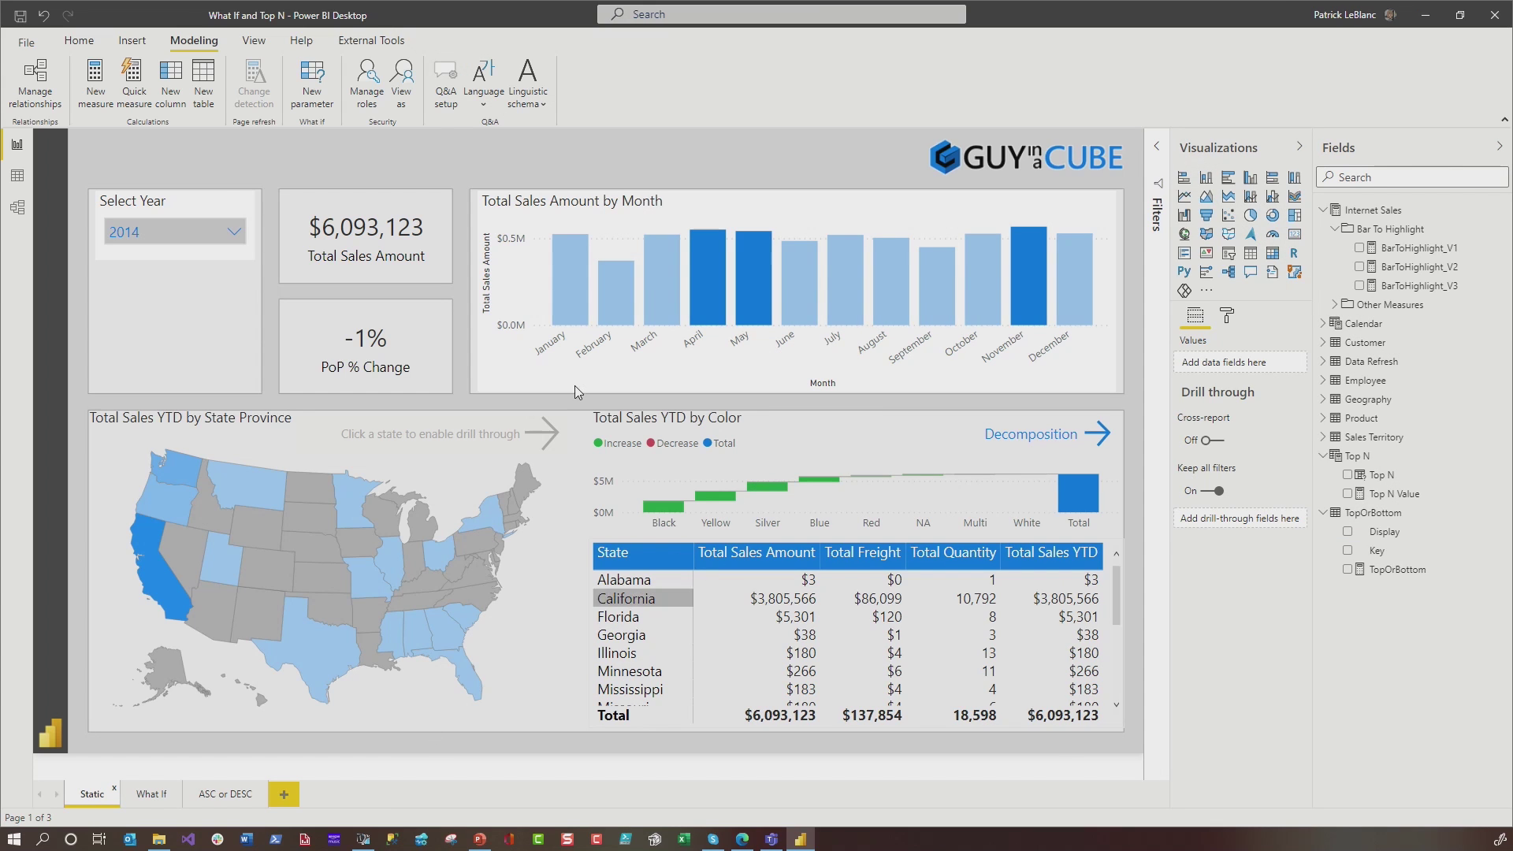
# Filter the report to 2013 in the Select Year slicer and inspect the BarToHighlight_V1 measure
pyautogui.click(183, 232)
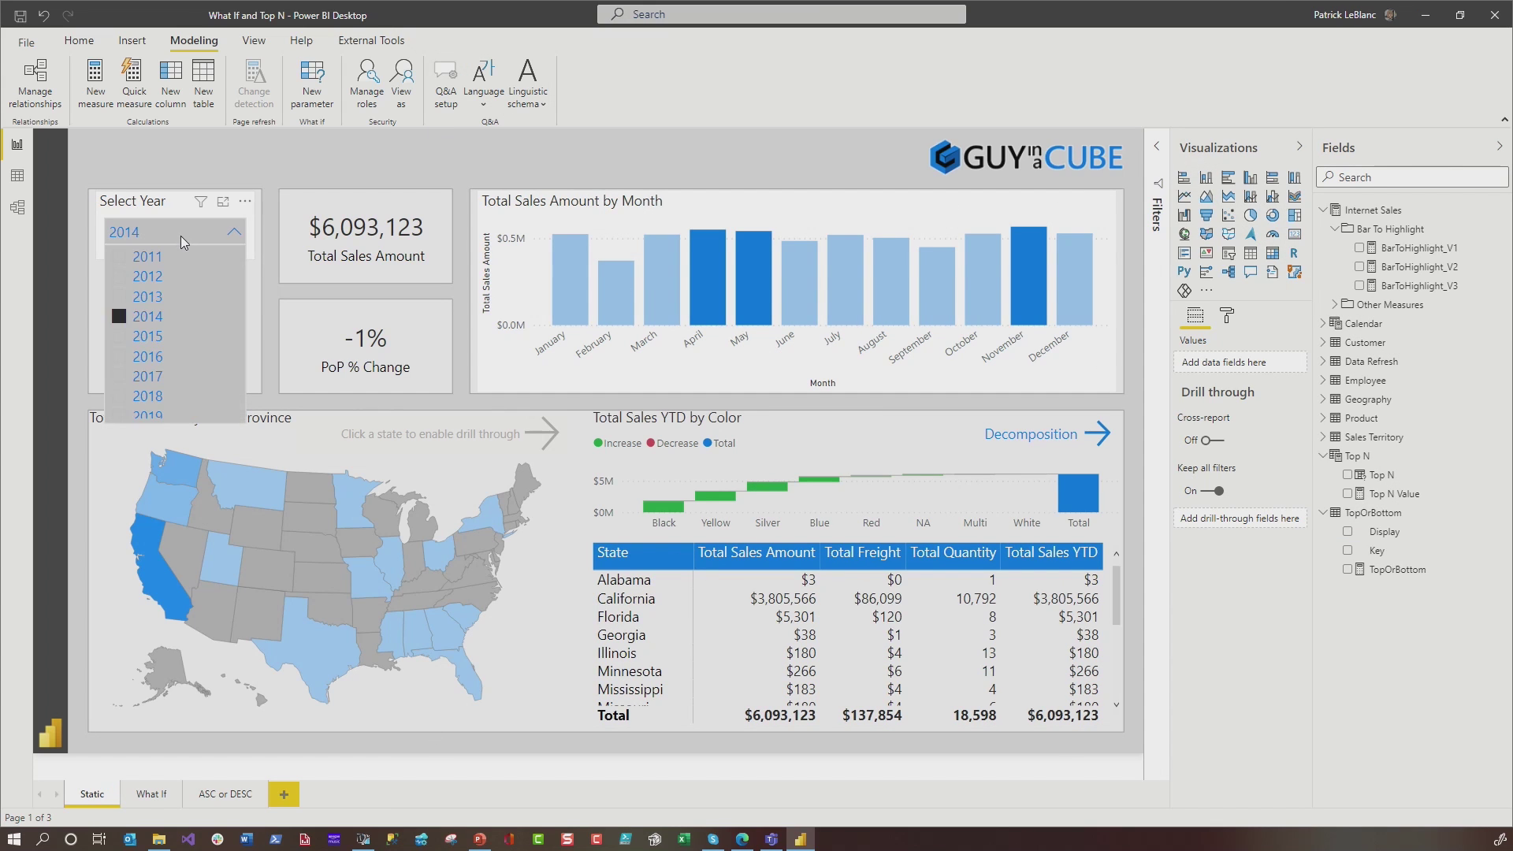
pyautogui.click(147, 395)
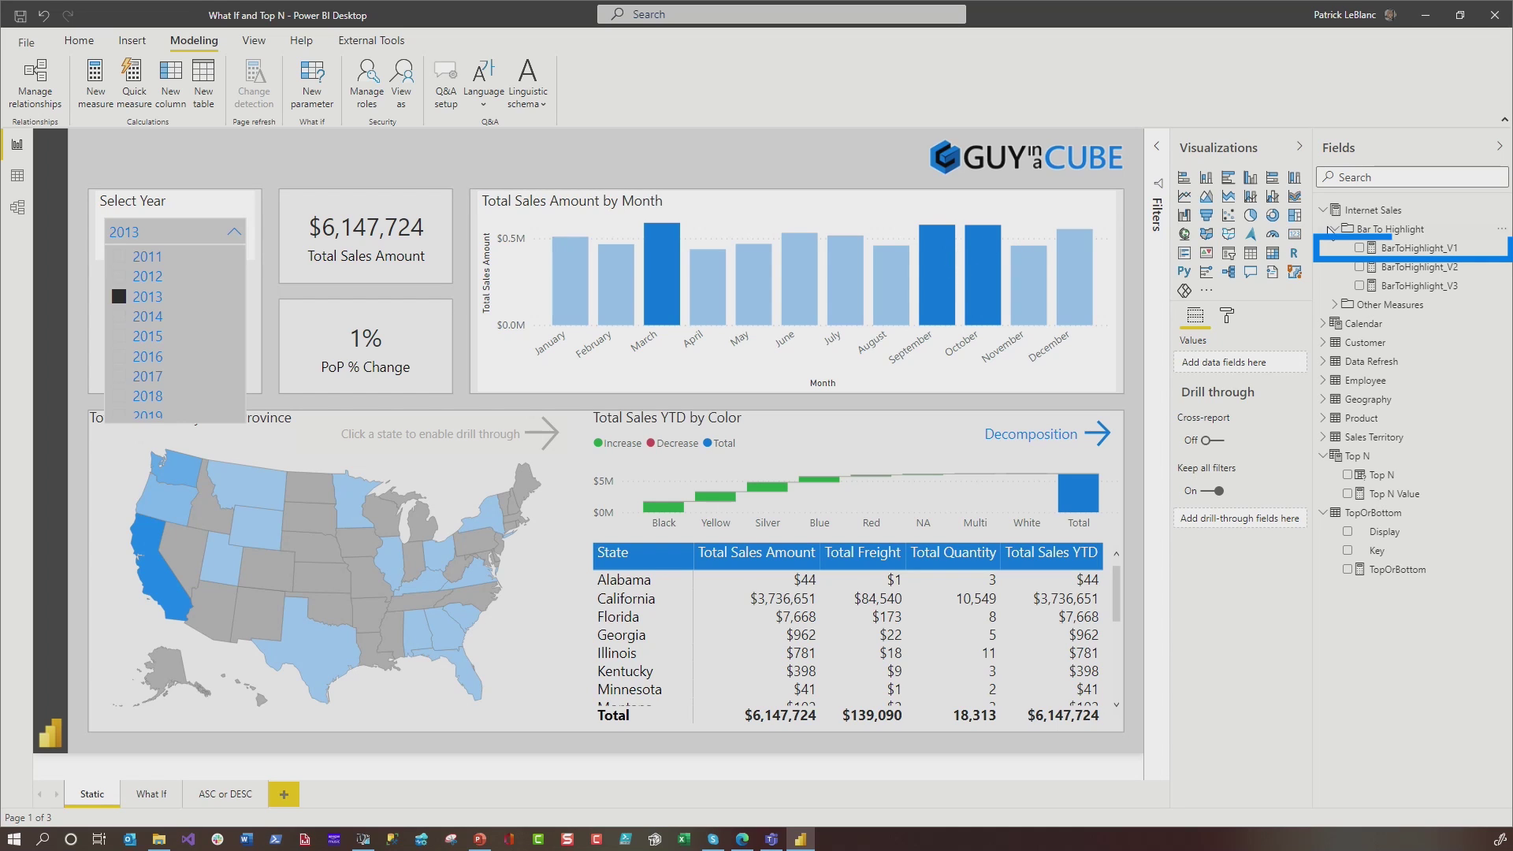
pyautogui.click(1388, 248)
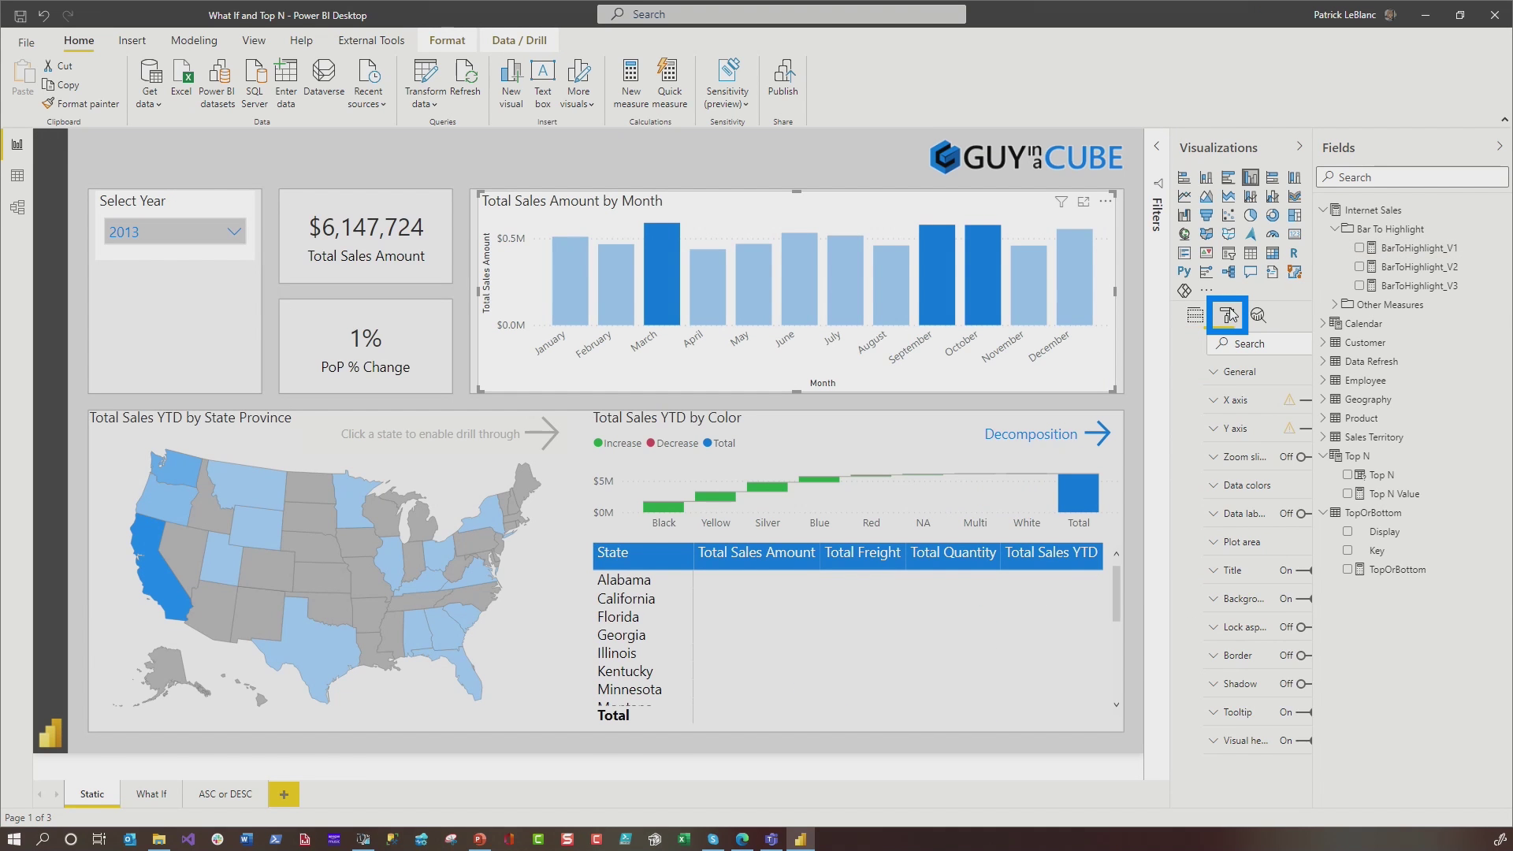
# Set the bars' Data colors default to a field-value rule based on BarToHighlight_V1
pyautogui.click(1202, 489)
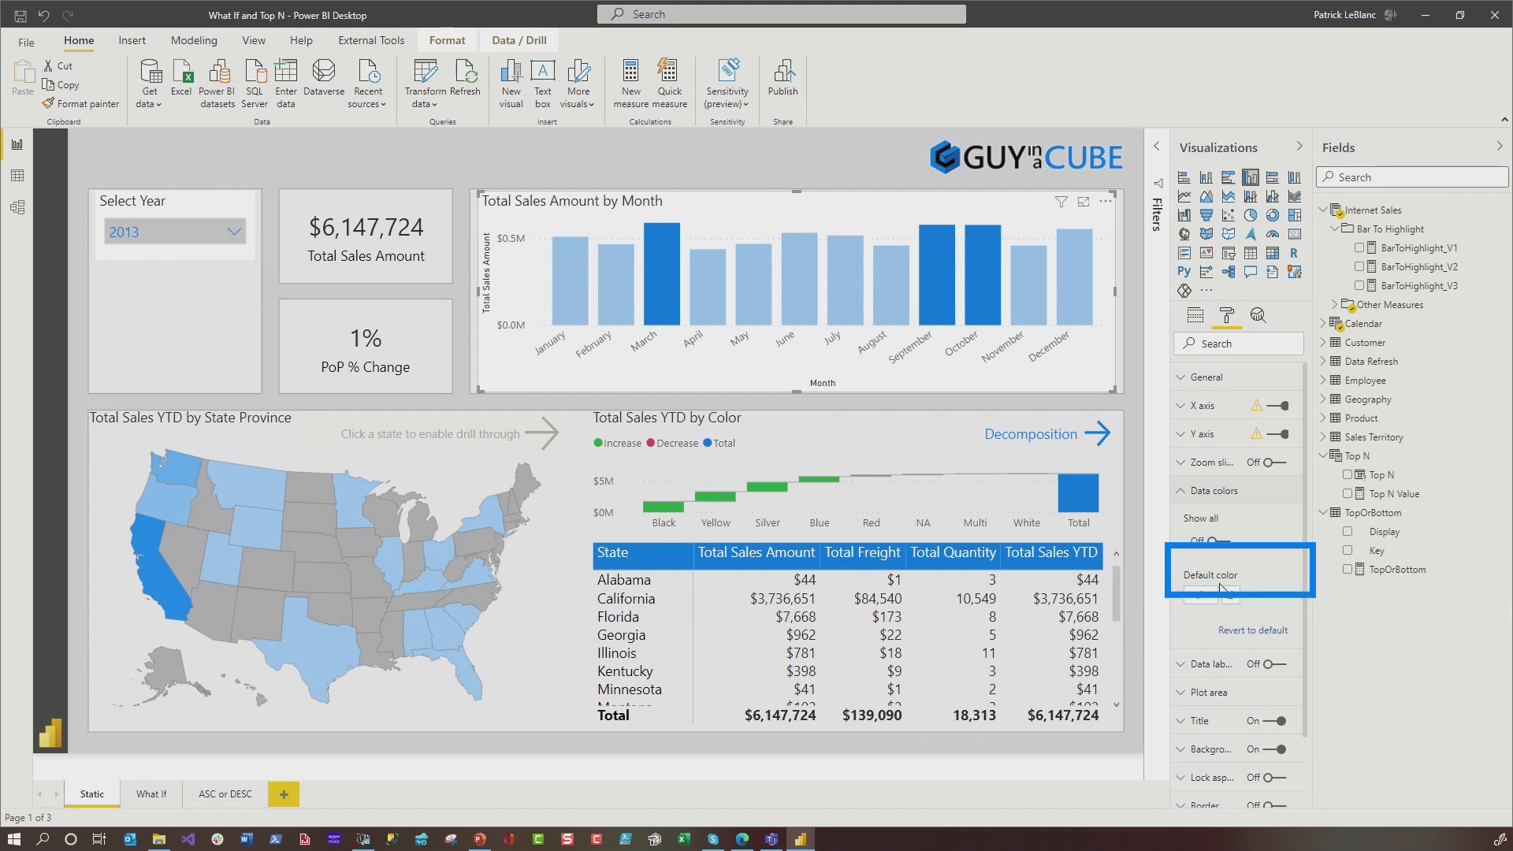
pyautogui.click(1203, 596)
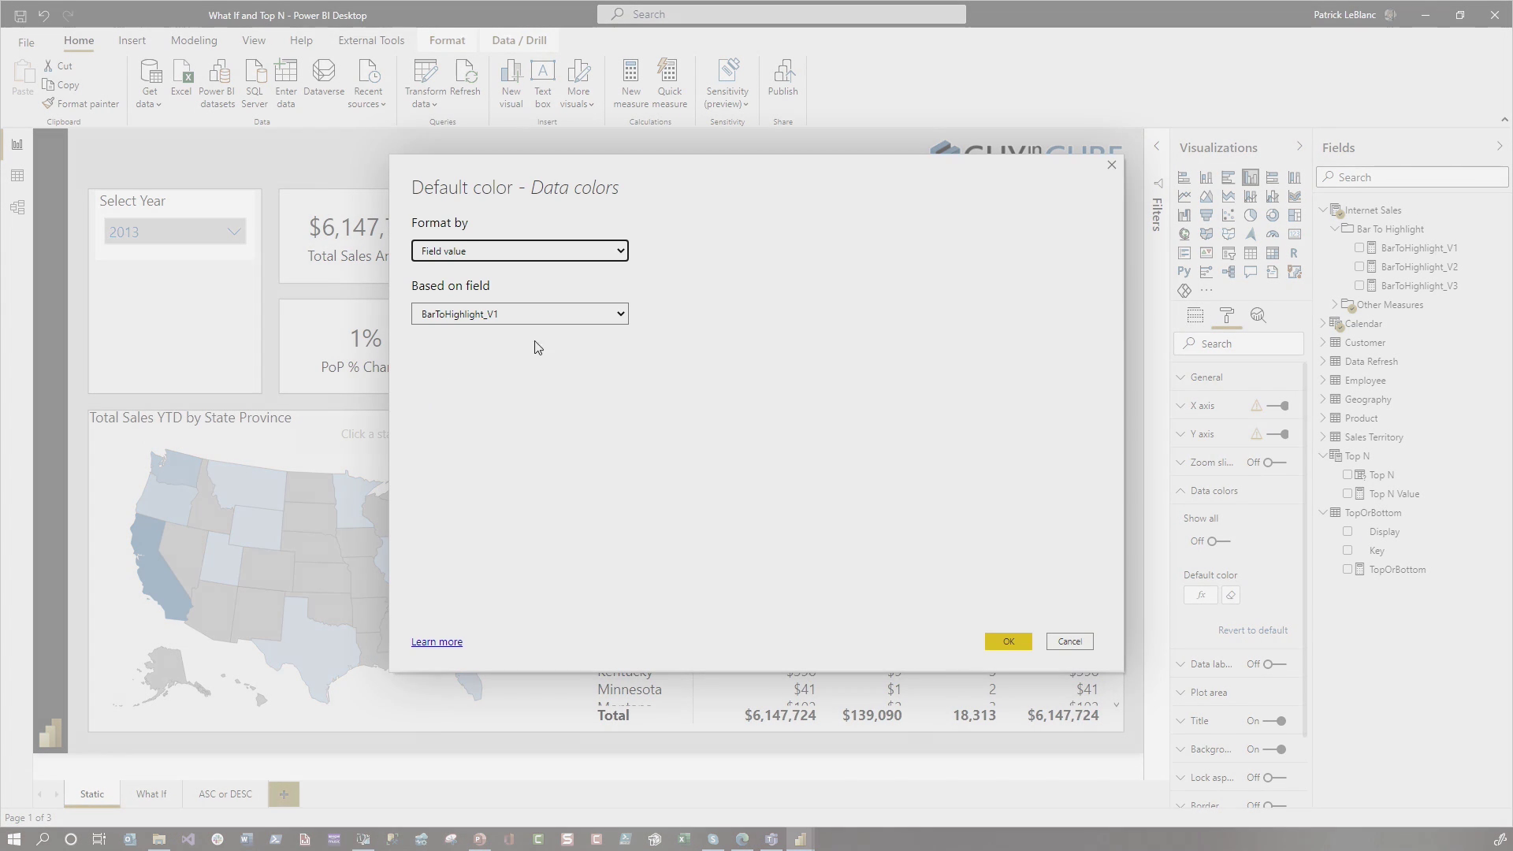
pyautogui.click(1010, 641)
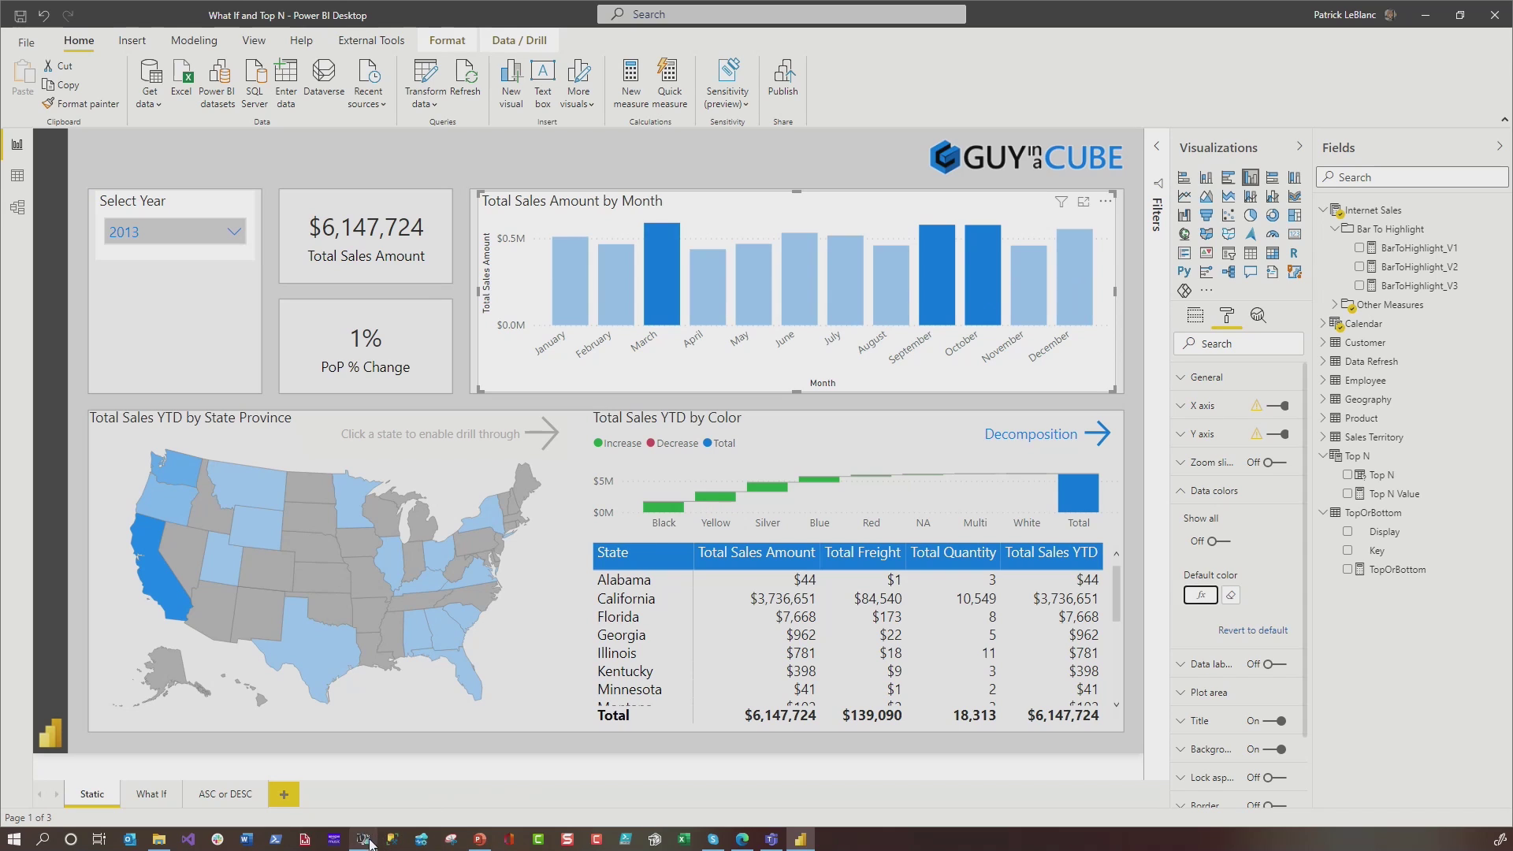
pyautogui.click(363, 839)
# Run the 1 - Static.dax query with _NToHighlight at 3, highlighting three top months
pyautogui.click(61, 126)
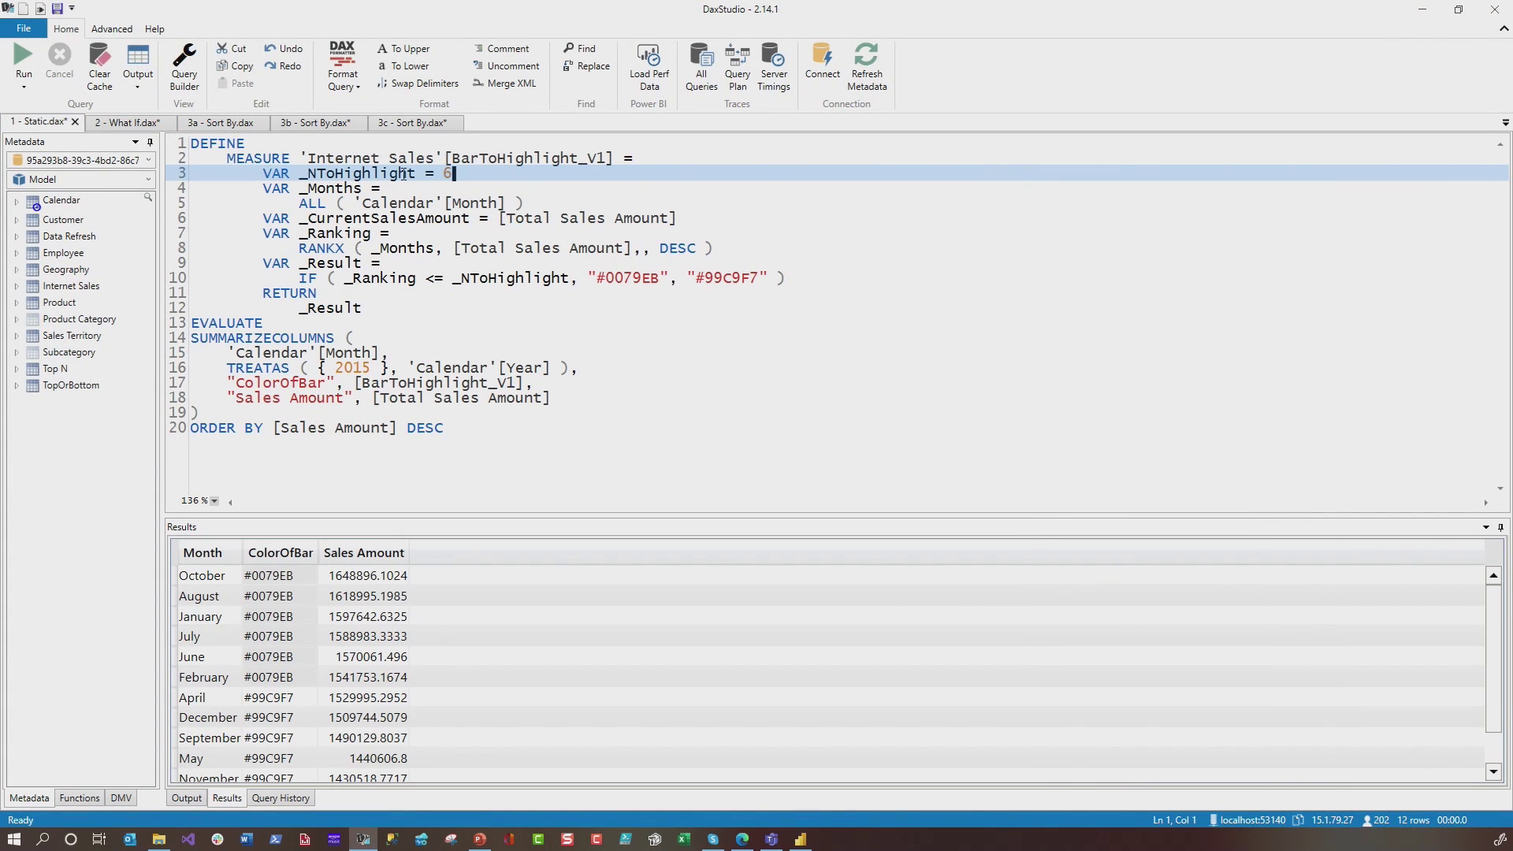
pyautogui.click(449, 176)
pyautogui.write('3')
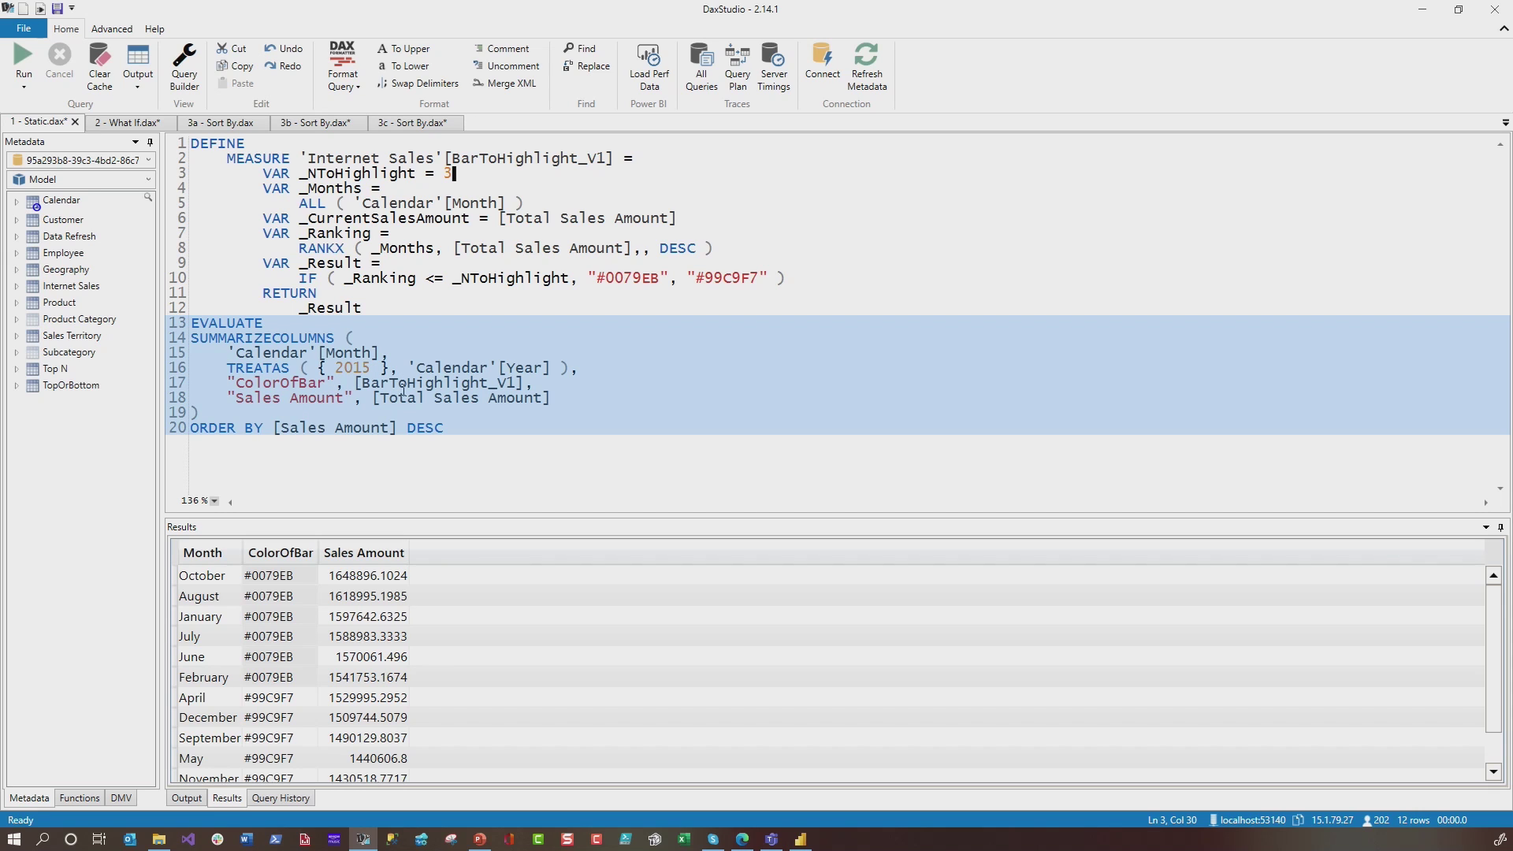
pyautogui.click(24, 79)
pyautogui.click(335, 487)
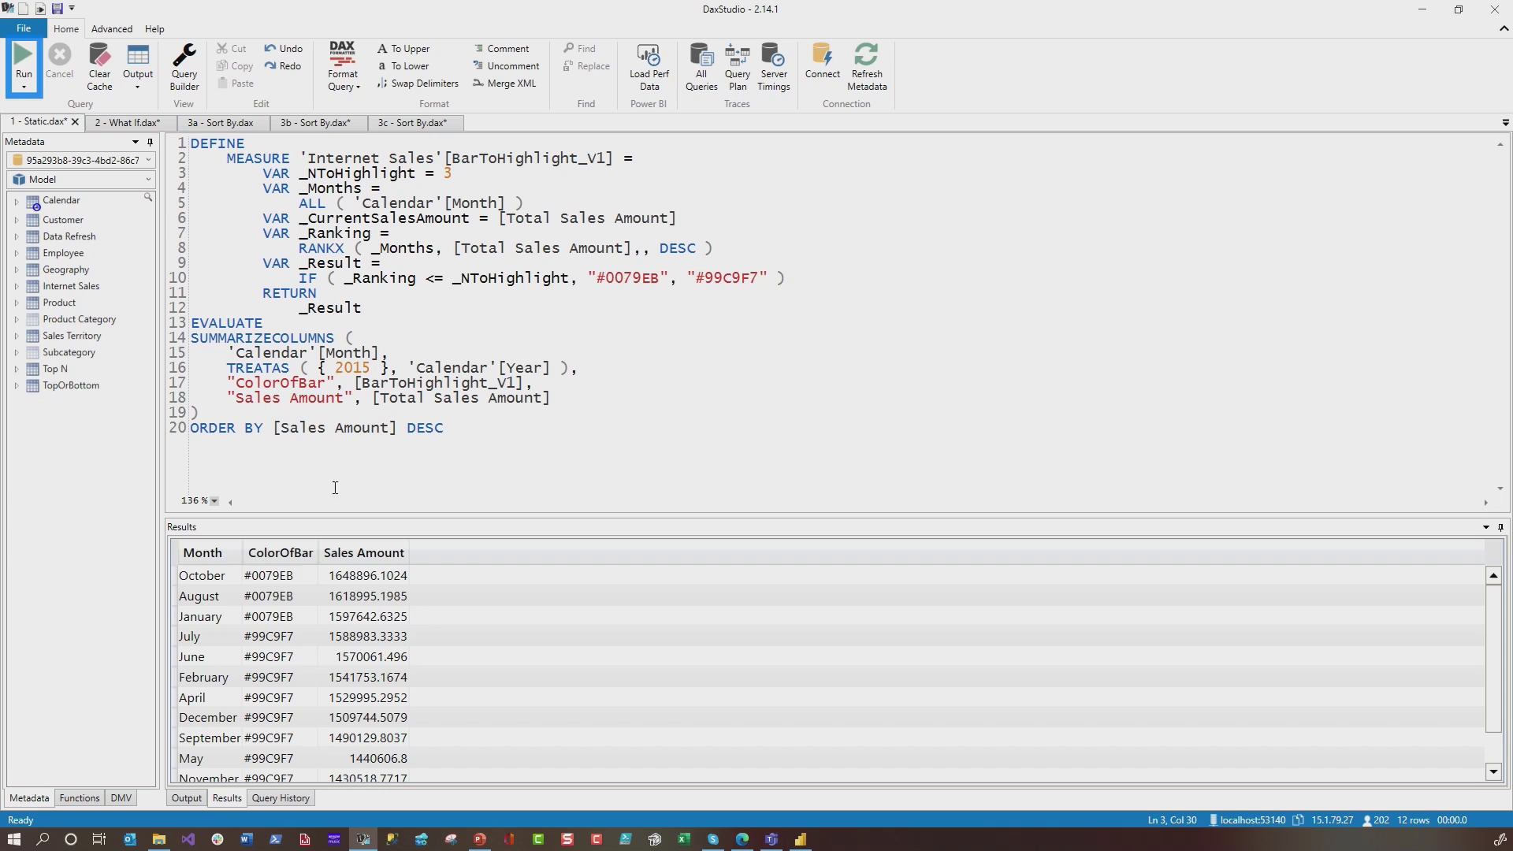
pyautogui.moveTo(337, 518)
pyautogui.mouseDown()
pyautogui.moveTo(313, 595)
pyautogui.moveTo(298, 586)
pyautogui.mouseUp()
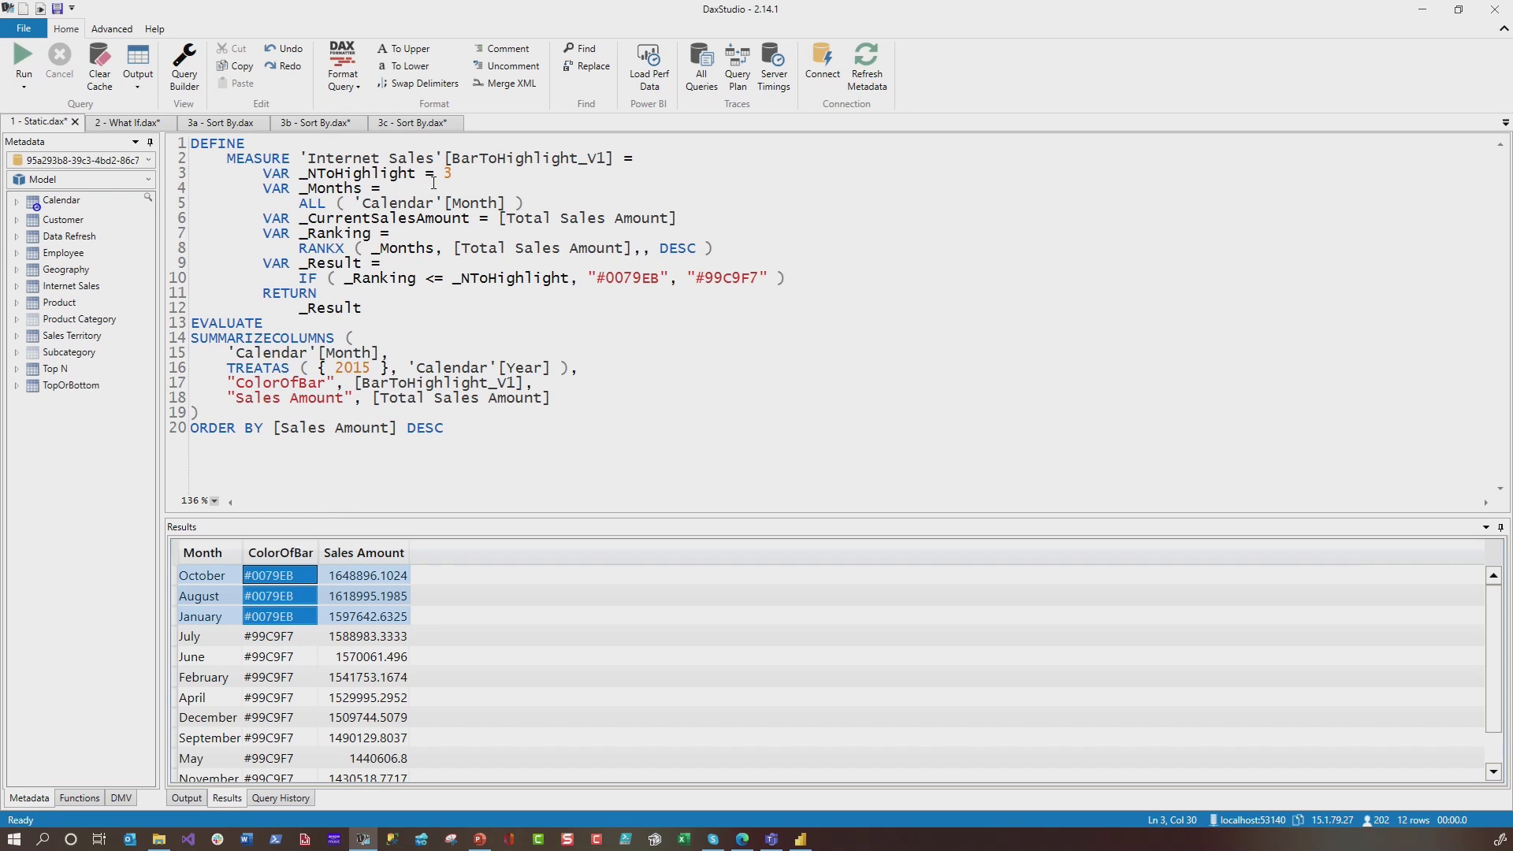
# Change _NToHighlight to 5, rerun the query and return to Power BI Desktop
pyautogui.press('BackSpace')
pyautogui.write('5')
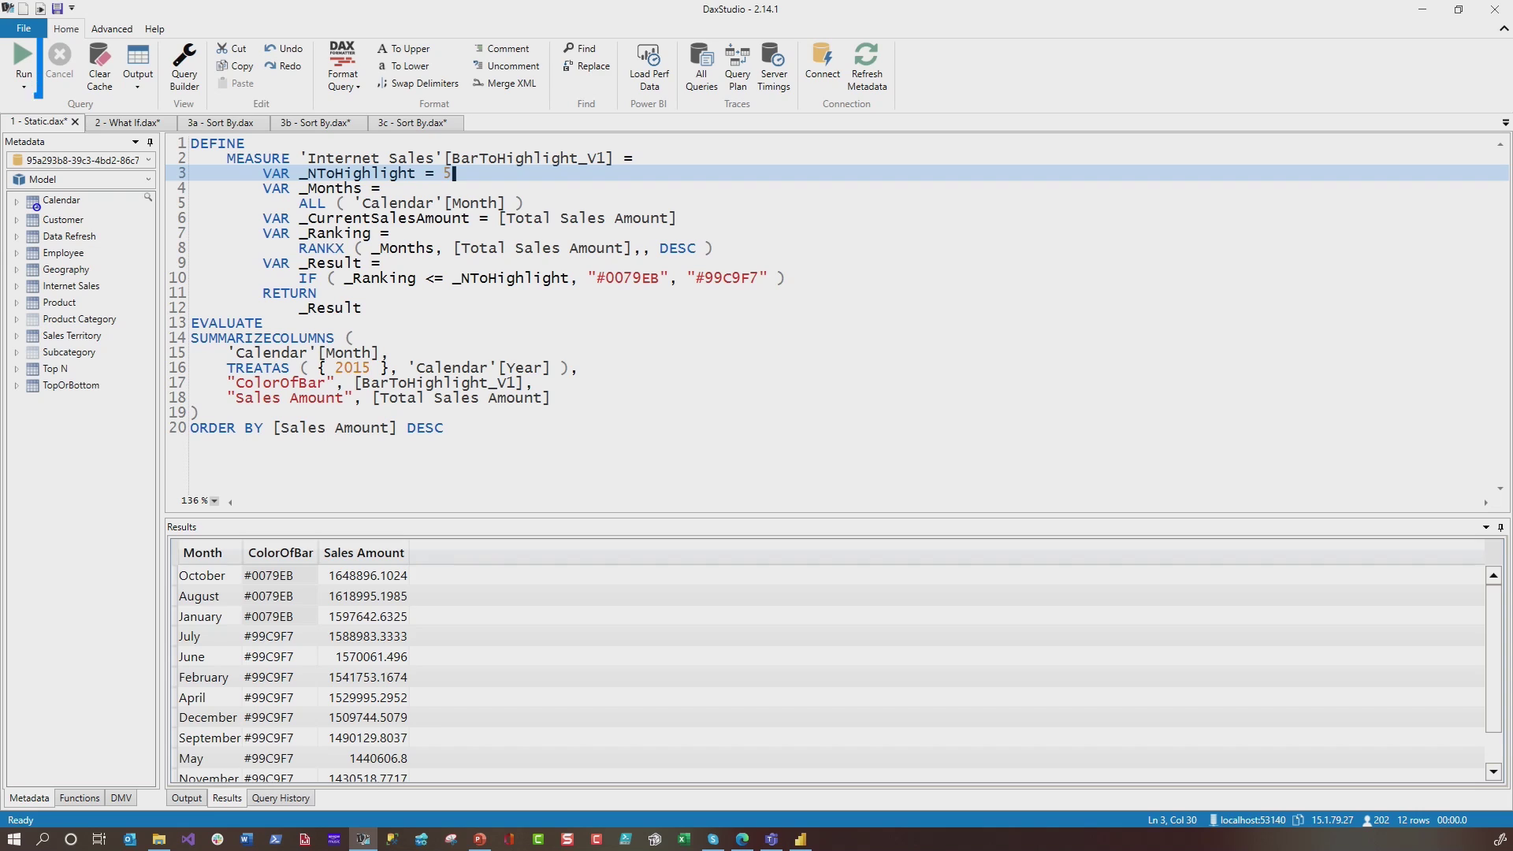
pyautogui.press('F5')
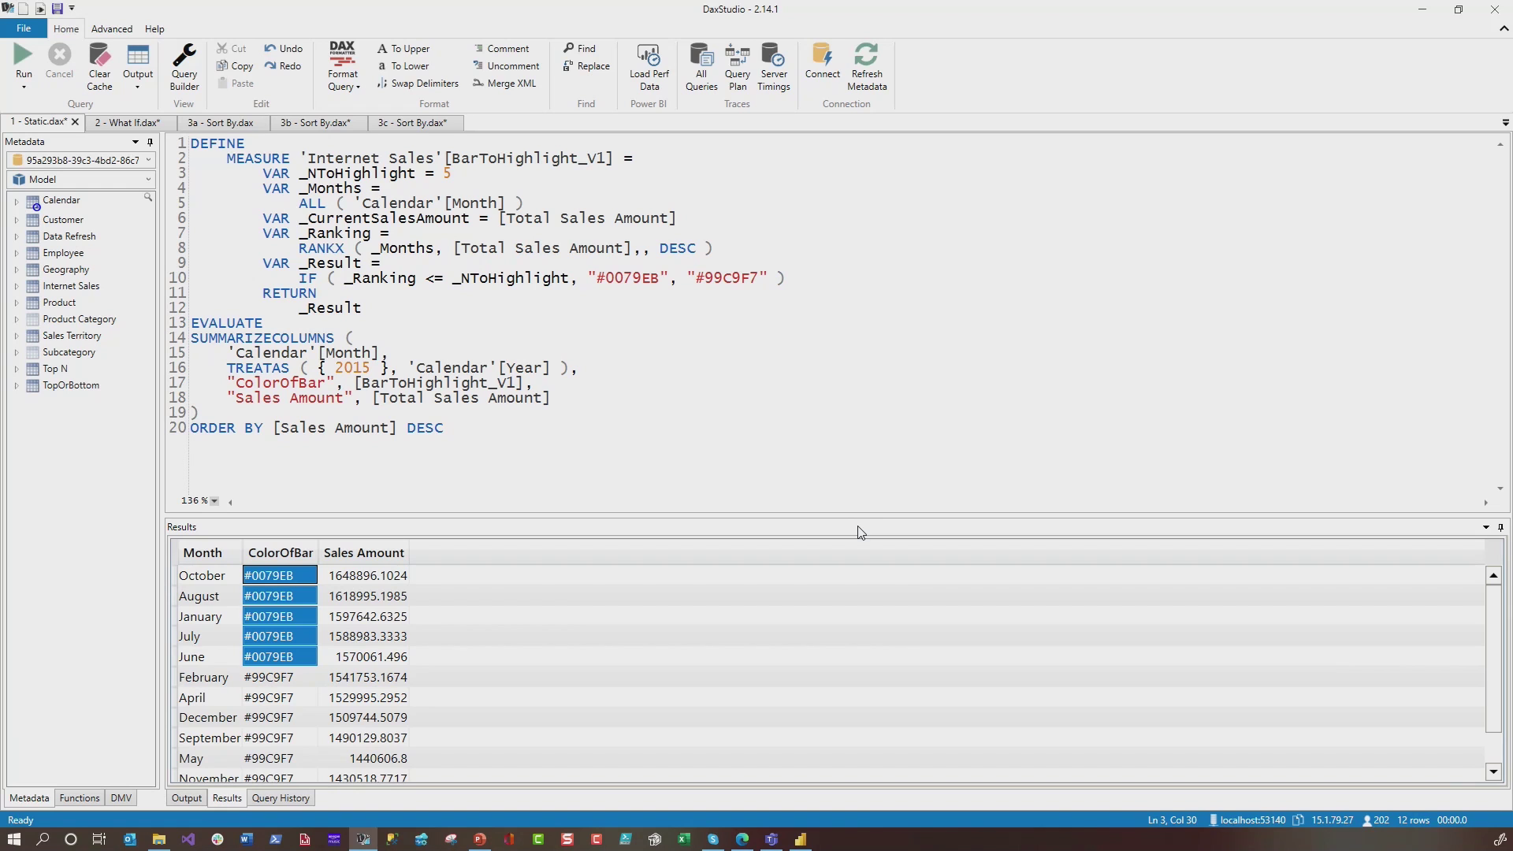
pyautogui.click(793, 843)
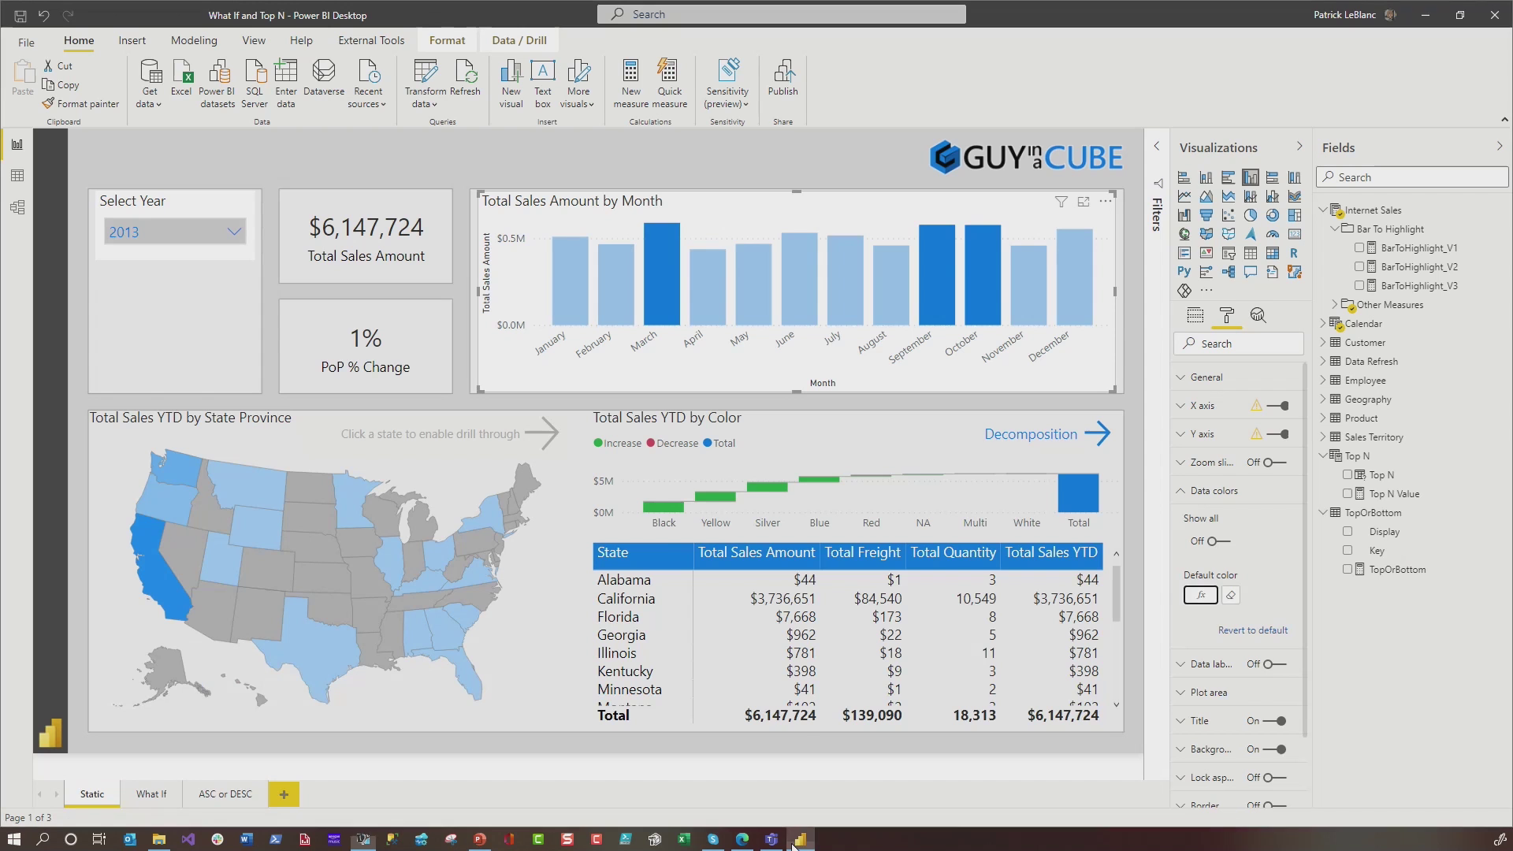
# On the What If page, review a new What-if parameter's increment and default, then cancel
pyautogui.click(158, 801)
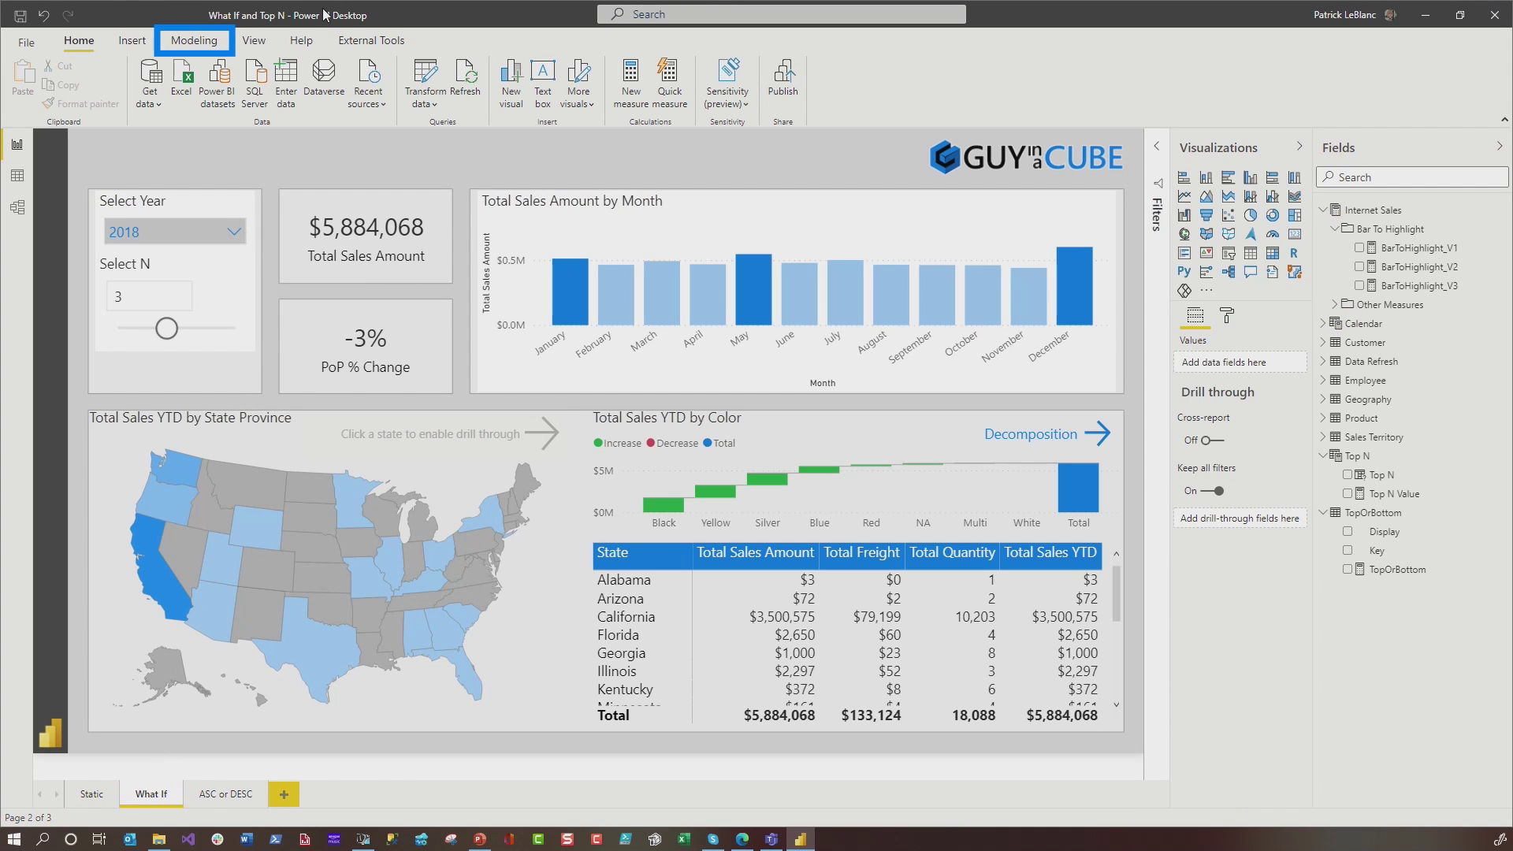
pyautogui.click(206, 41)
pyautogui.click(310, 77)
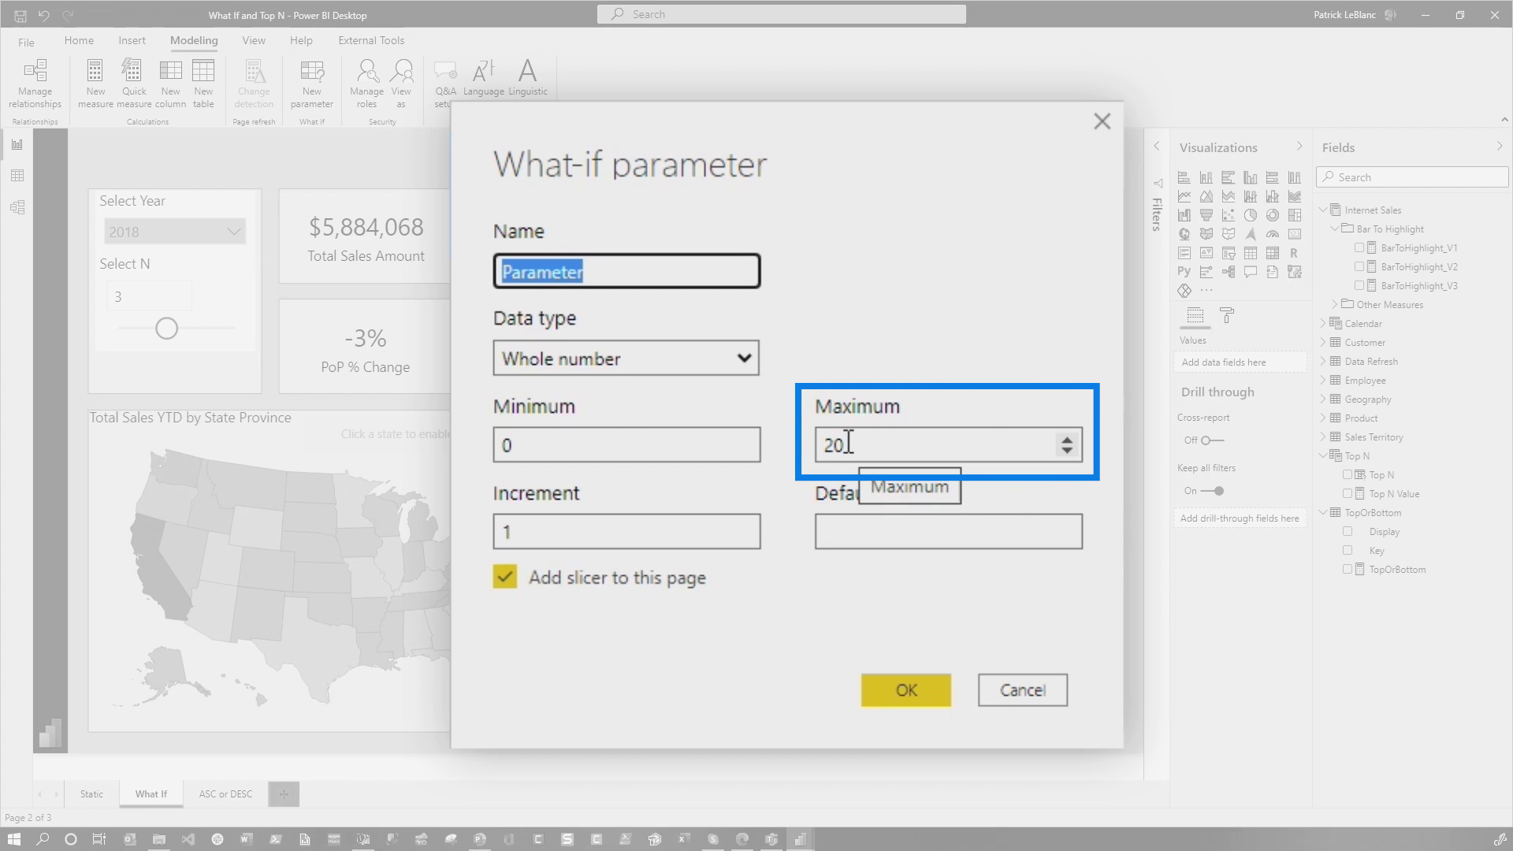
pyautogui.click(575, 536)
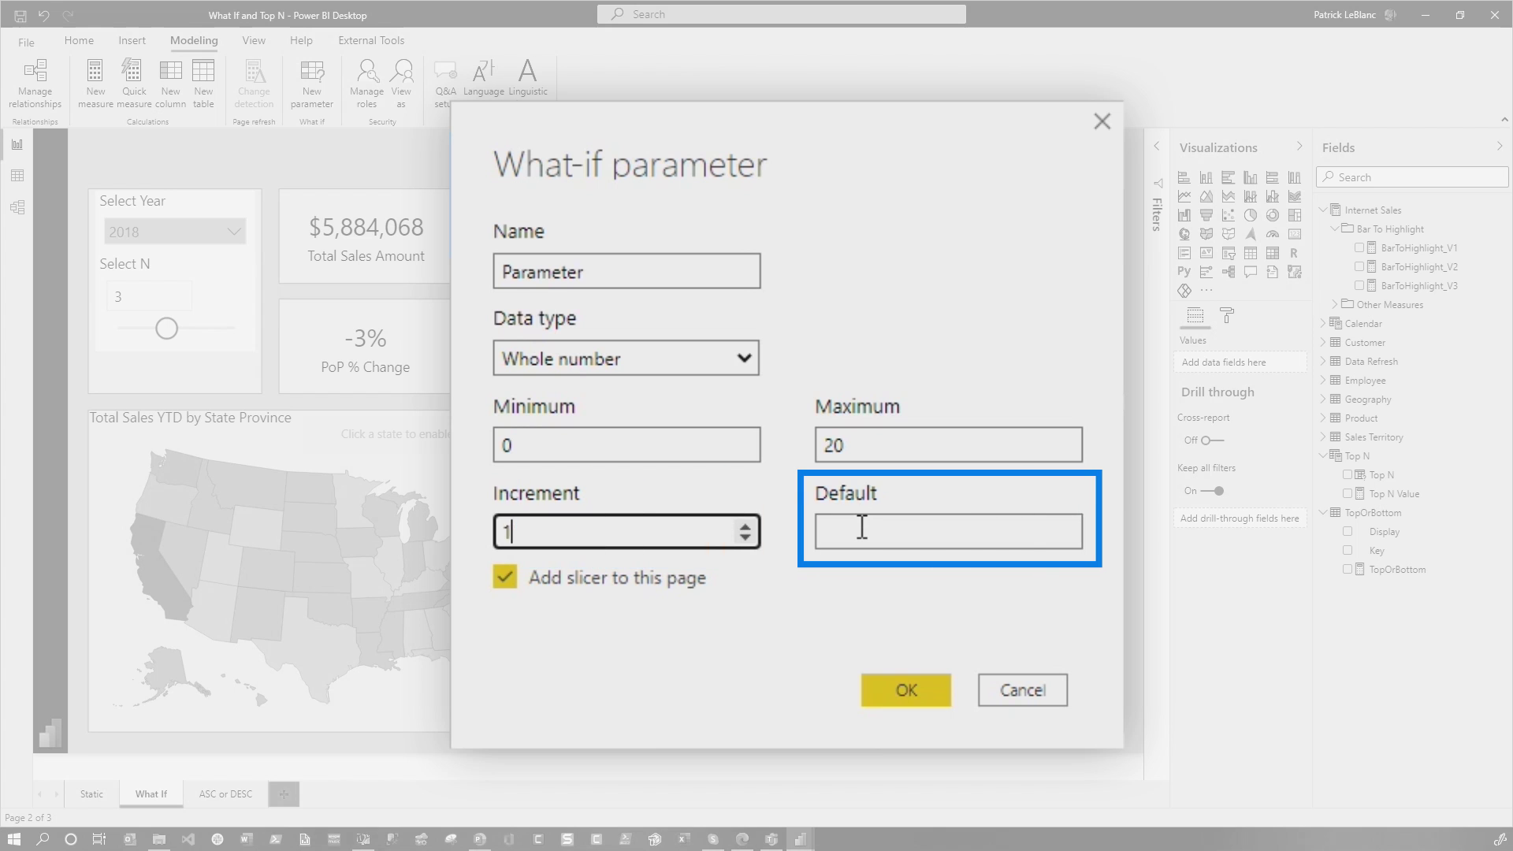
pyautogui.click(864, 526)
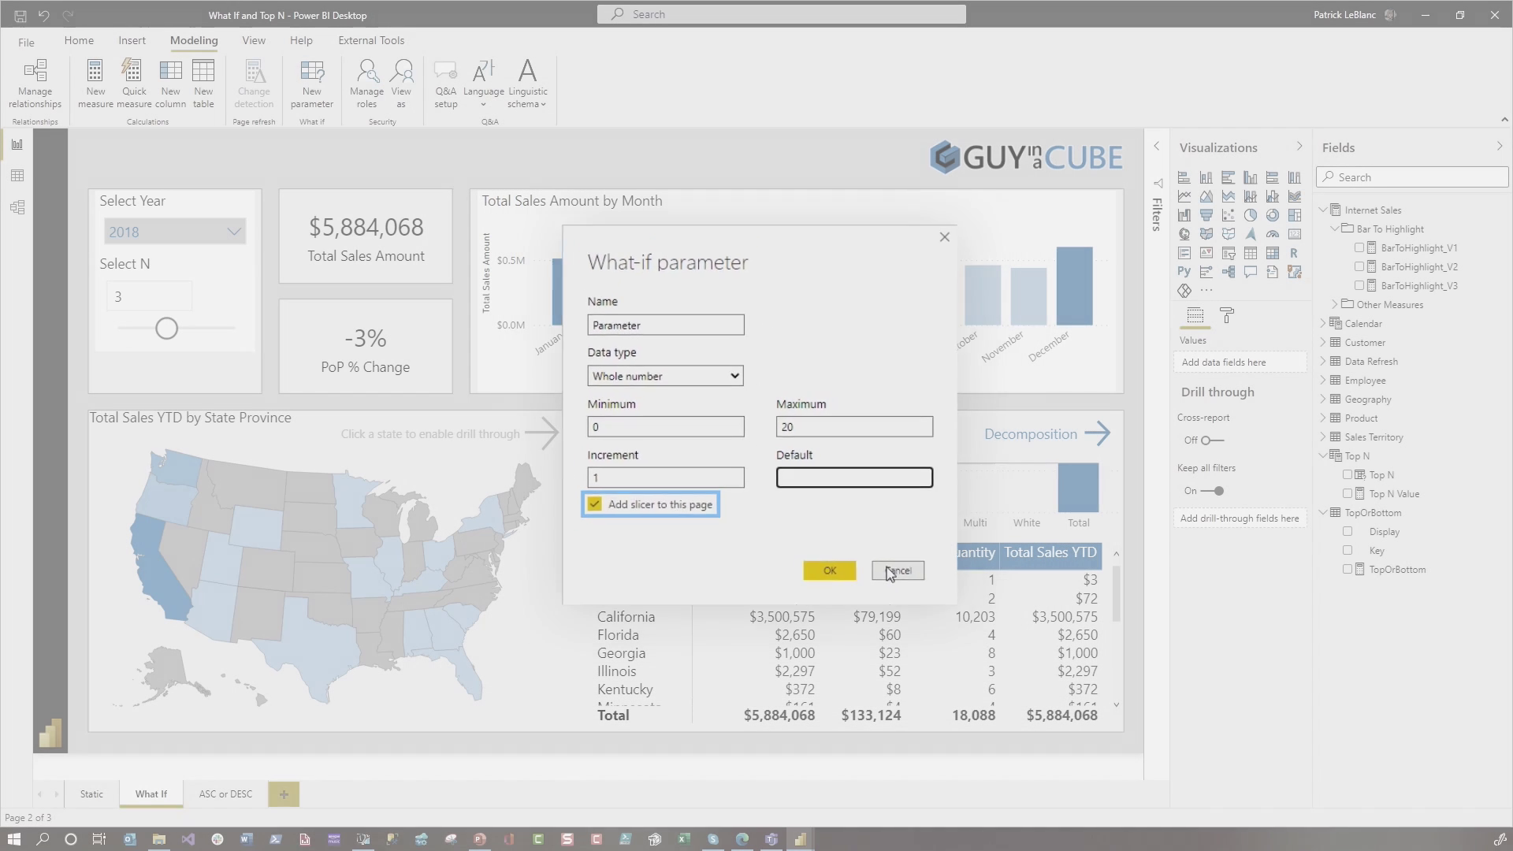
pyautogui.click(890, 572)
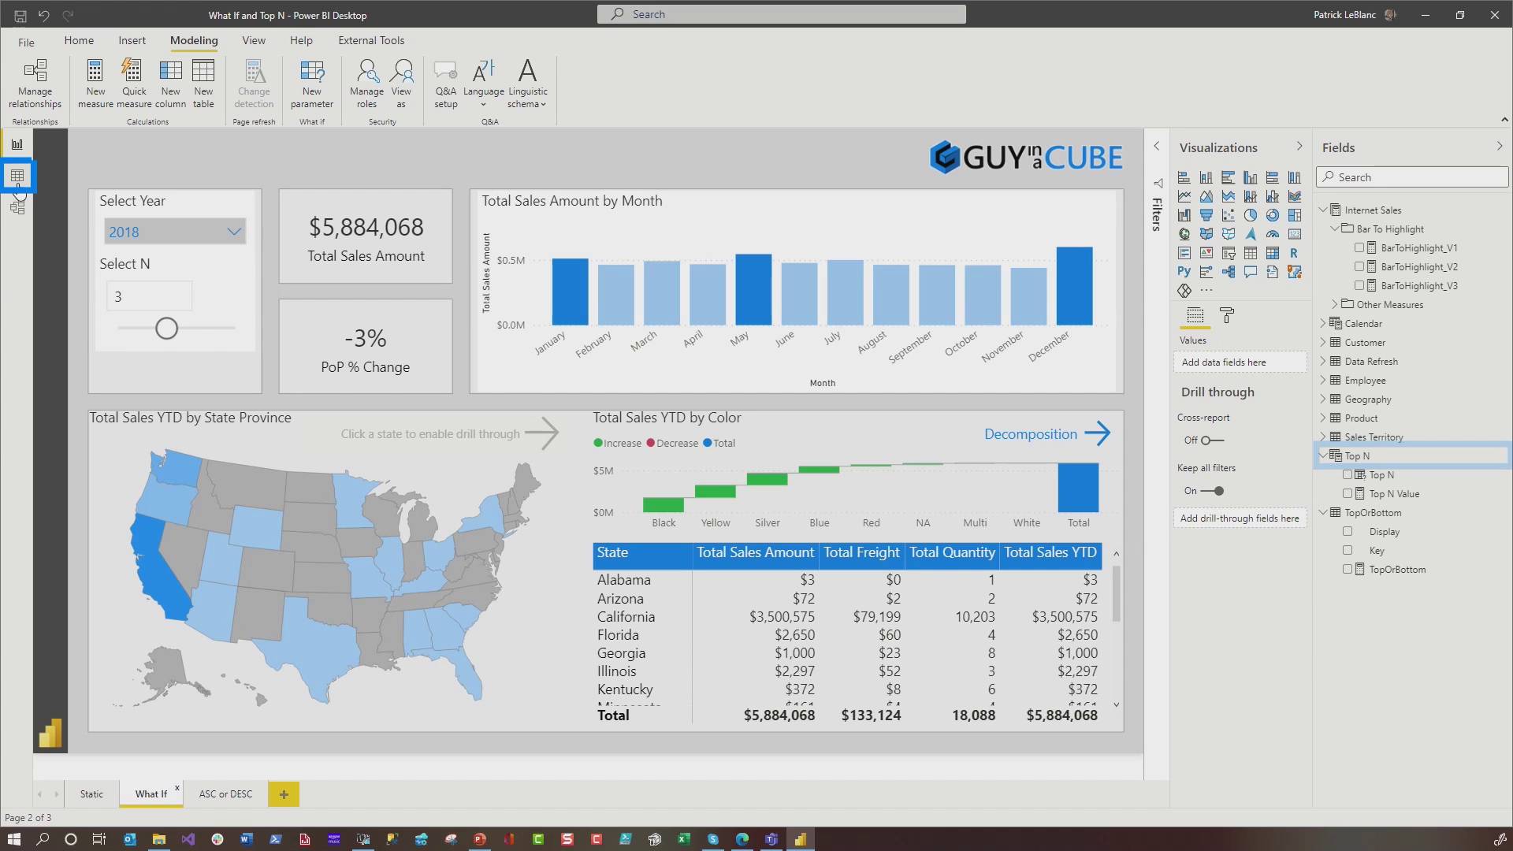
pyautogui.click(17, 183)
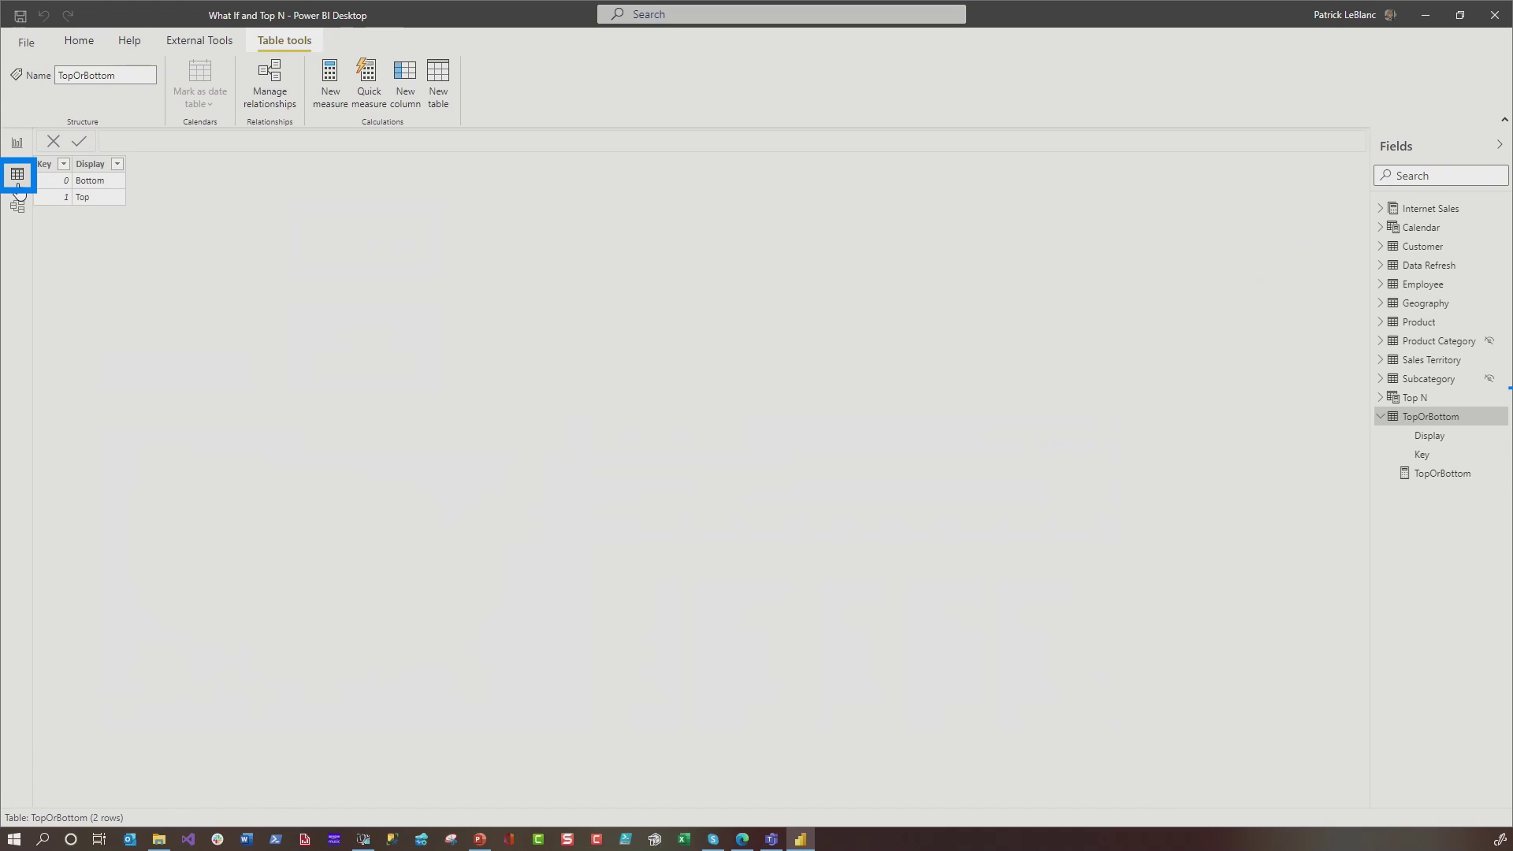
# Review the Top N table's values 1–6 and go back to DAX Studio
pyautogui.click(1417, 401)
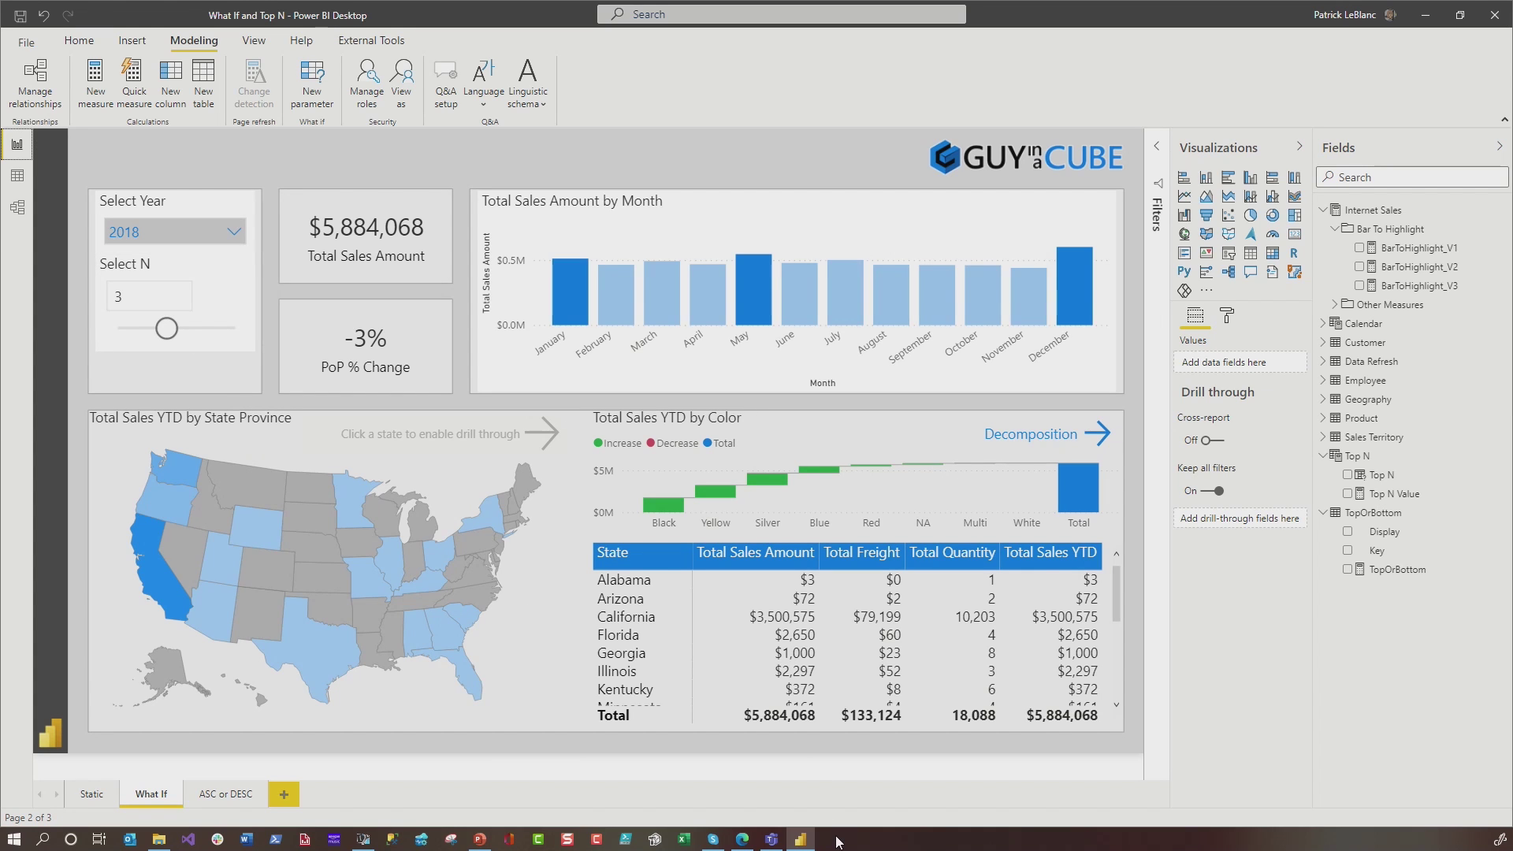
pyautogui.click(367, 842)
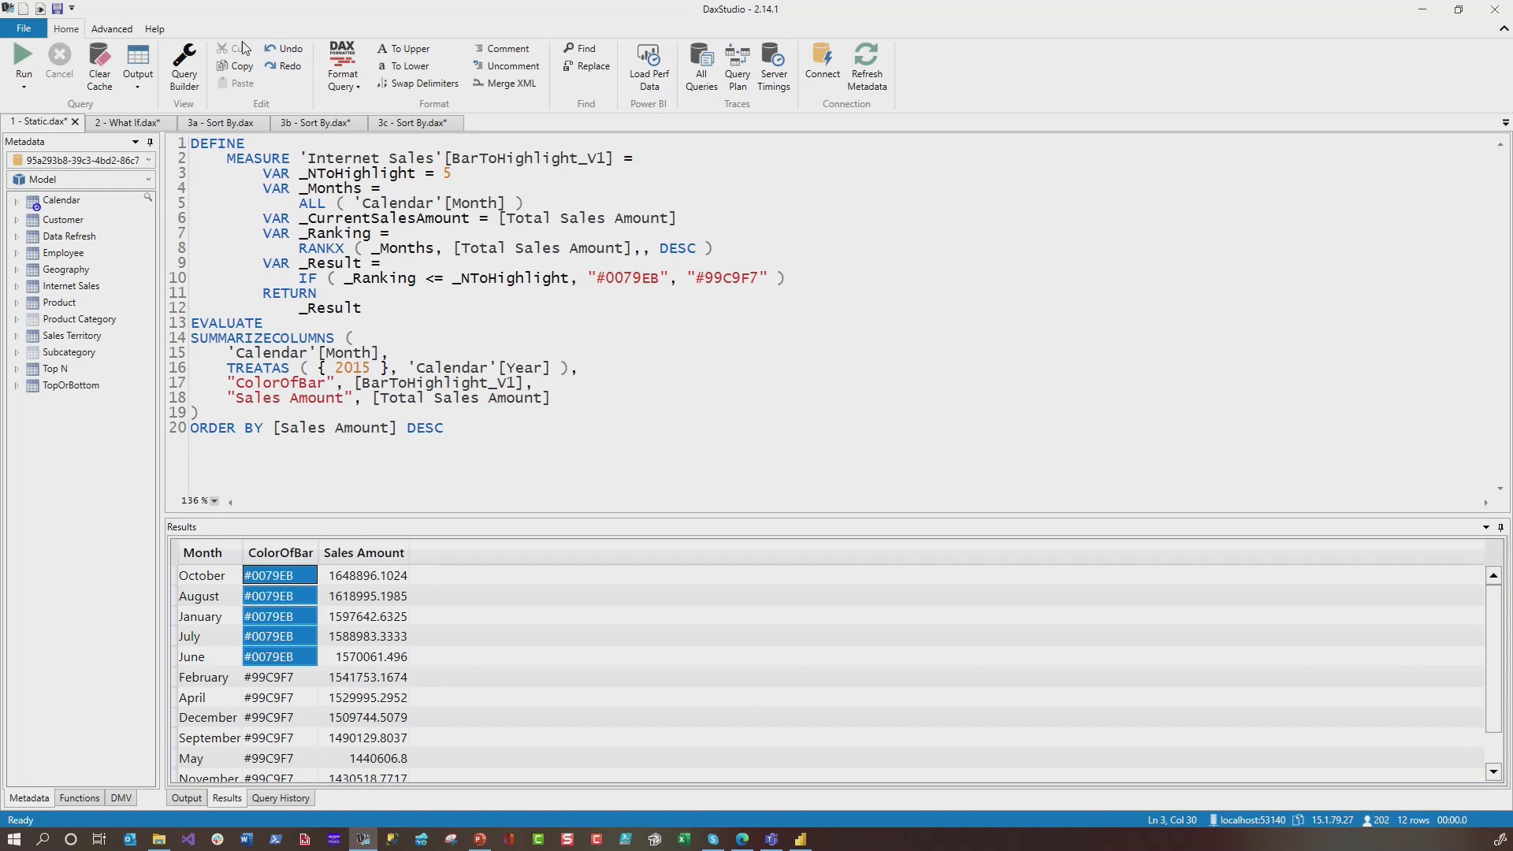
# Run the What If test query with Top N set to 1, highlighting only October
pyautogui.click(128, 125)
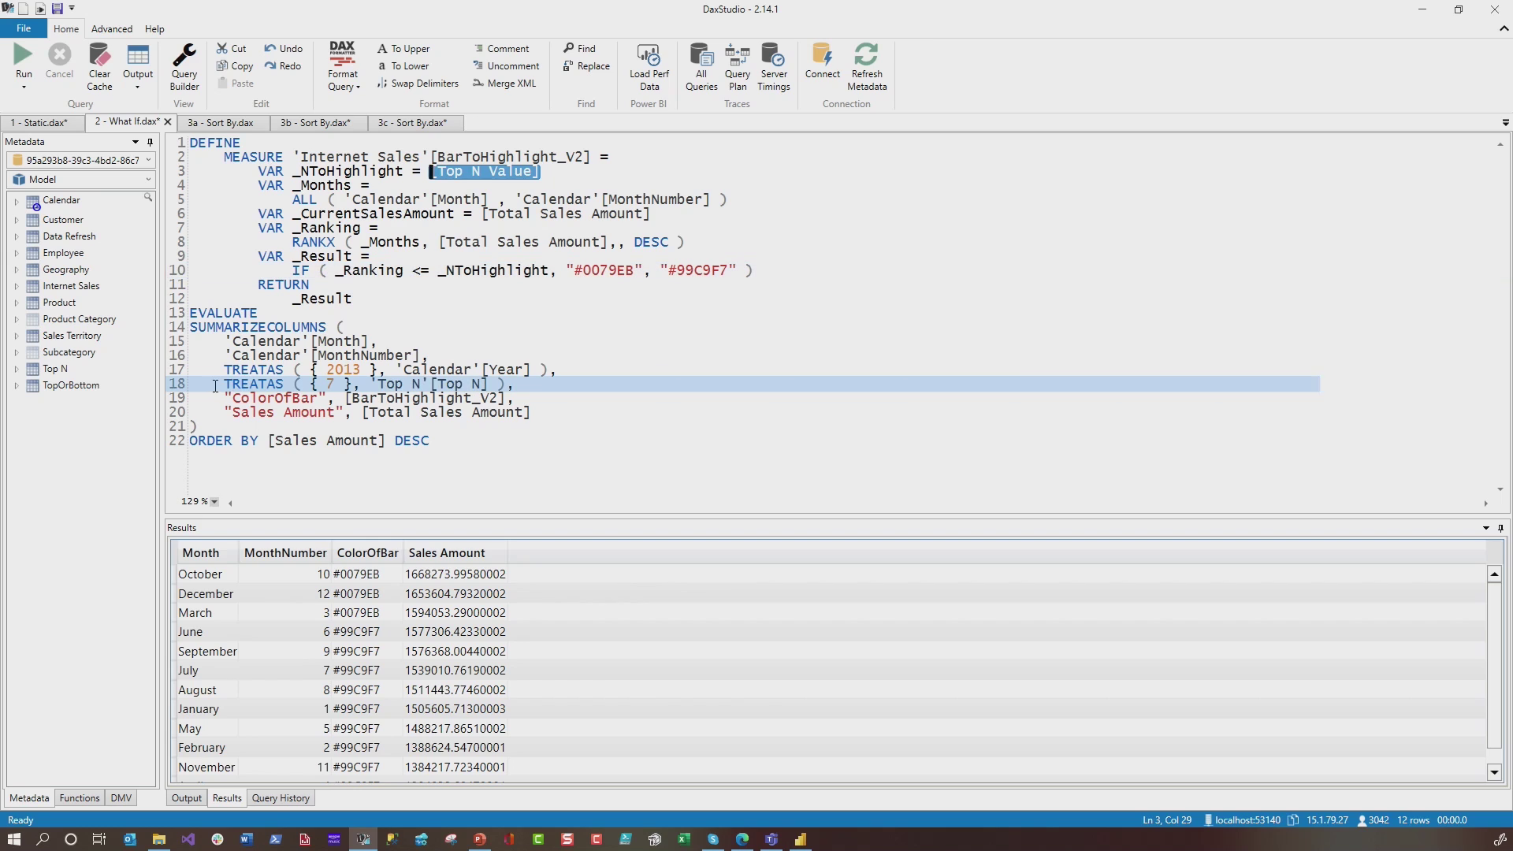
pyautogui.moveTo(221, 384)
pyautogui.mouseDown()
pyautogui.moveTo(413, 371)
pyautogui.moveTo(516, 386)
pyautogui.mouseUp()
pyautogui.click(338, 385)
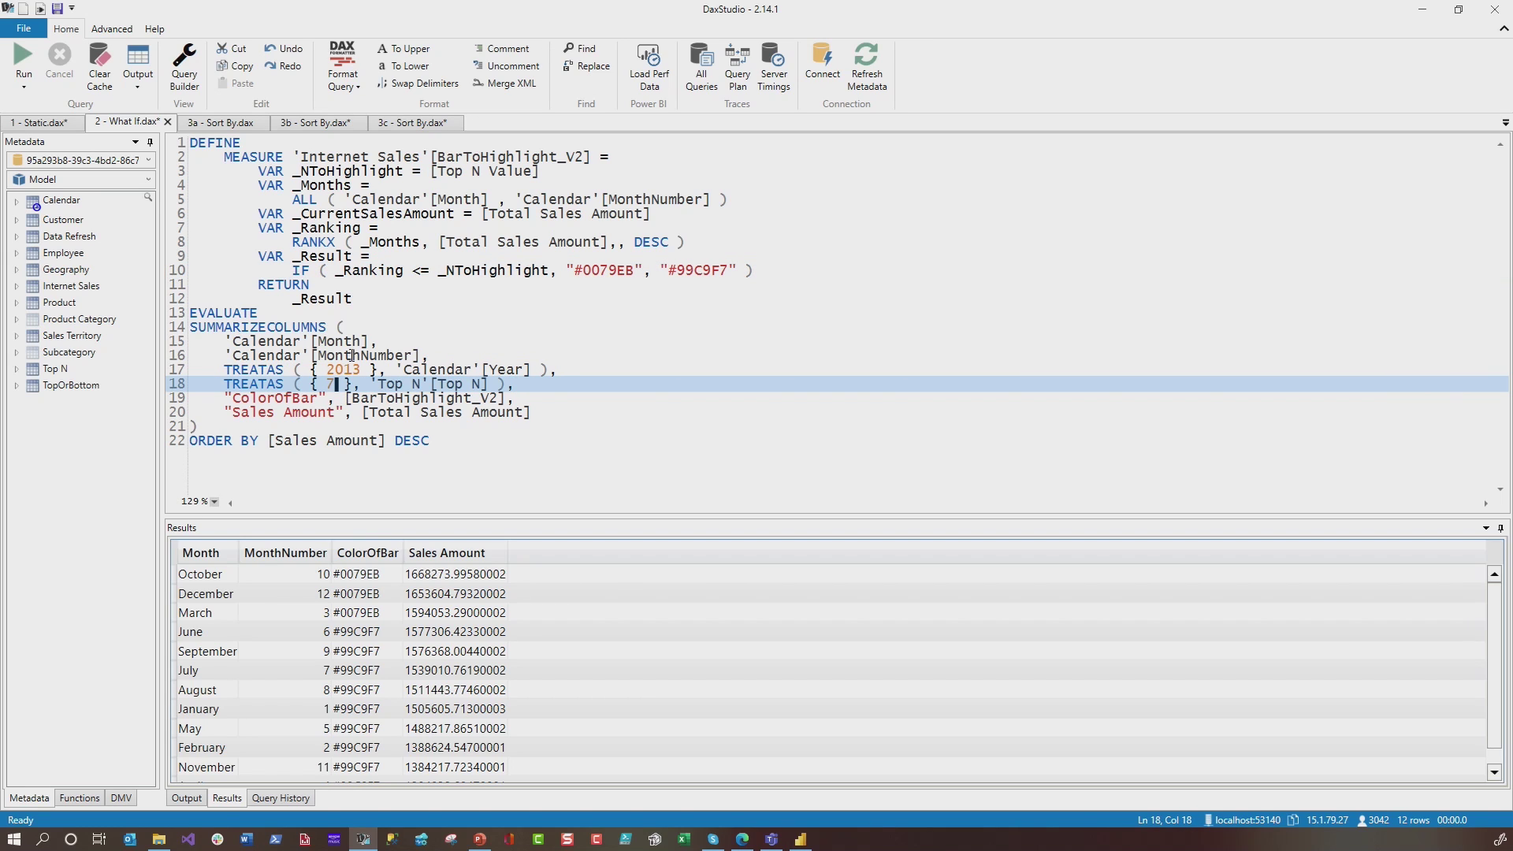
pyautogui.press('BackSpace')
pyautogui.write('1')
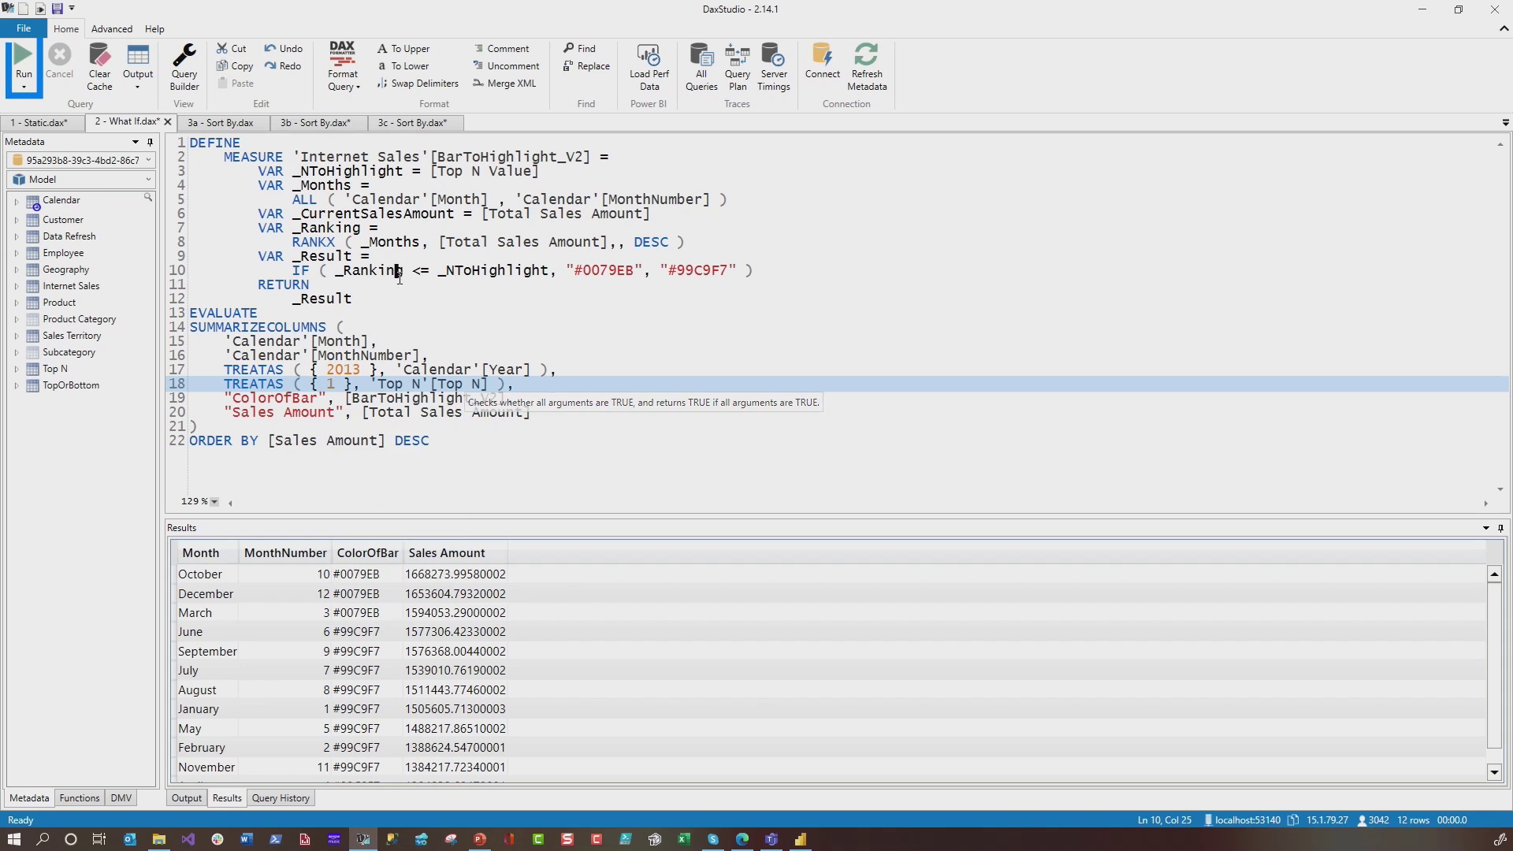
pyautogui.click(23, 69)
pyautogui.click(352, 579)
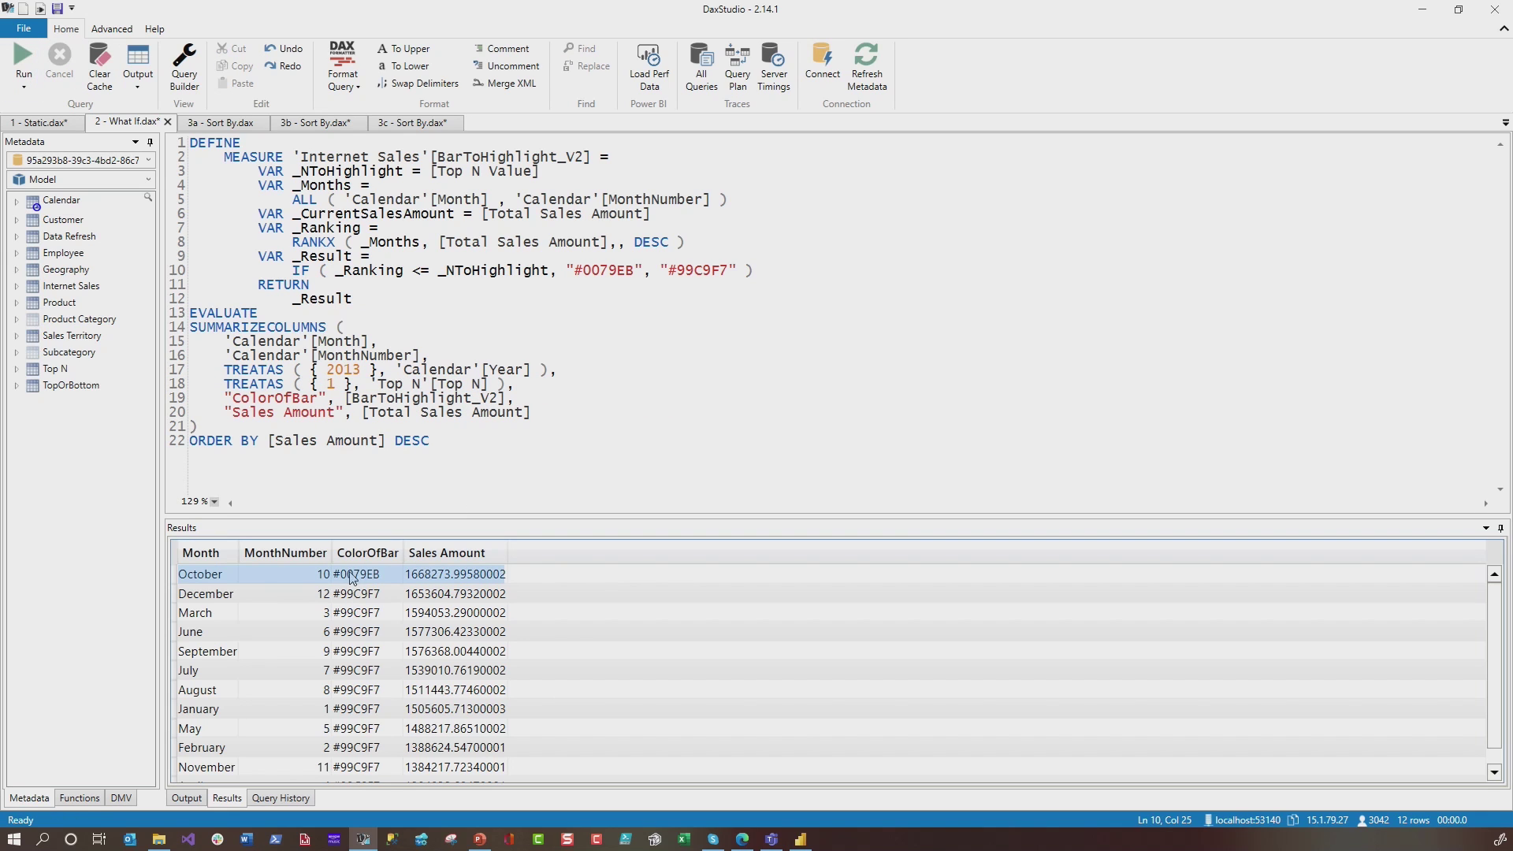
pyautogui.click(355, 383)
pyautogui.write('3')
# Rerun the query with Top N at 7, then 6, and return to Power BI
pyautogui.doubleClick(333, 386)
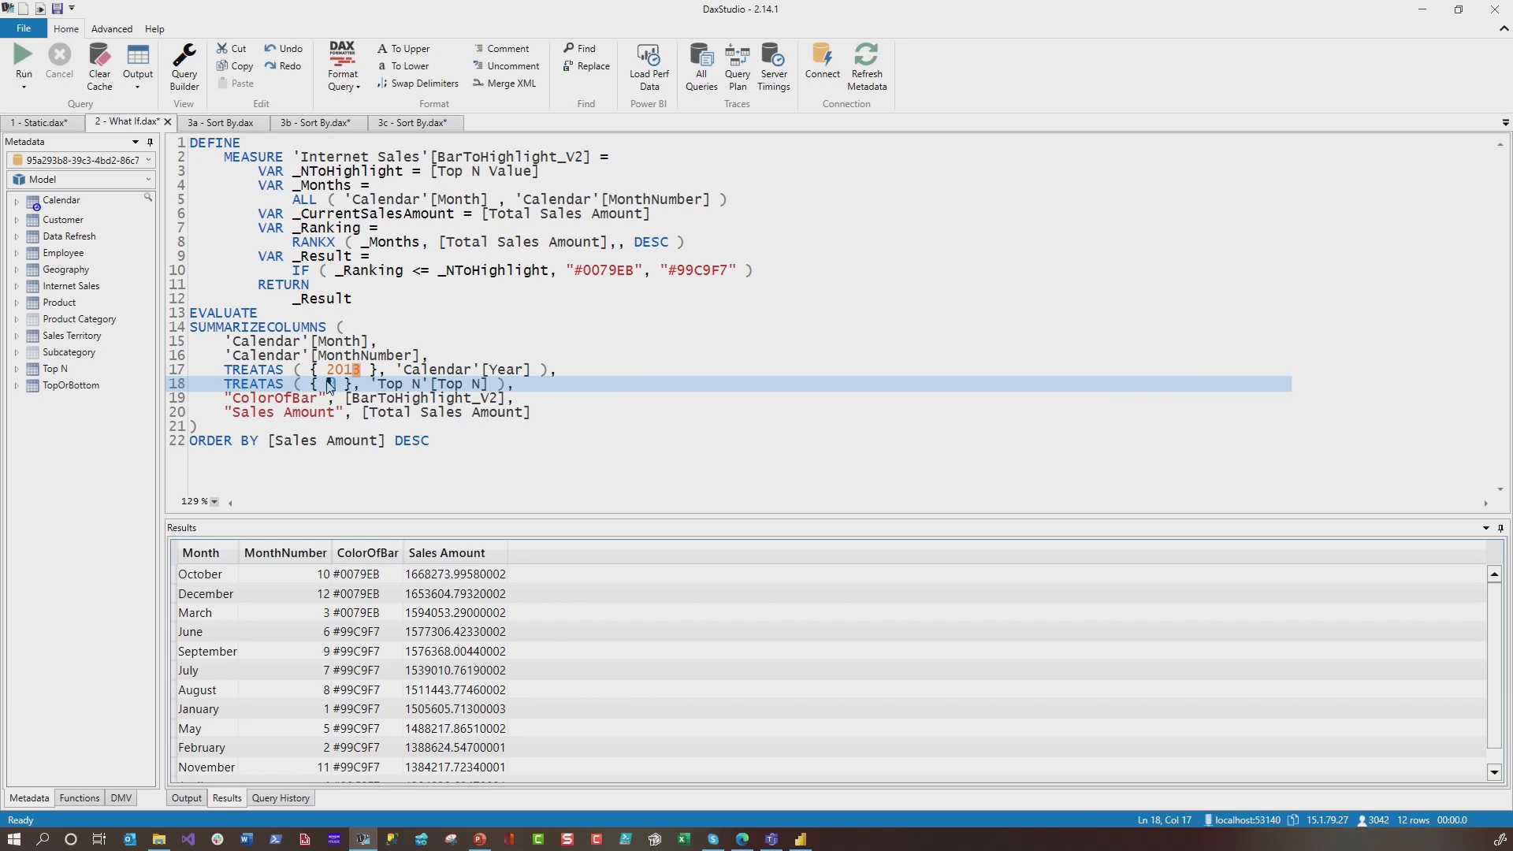
pyautogui.write('7')
pyautogui.press('F5')
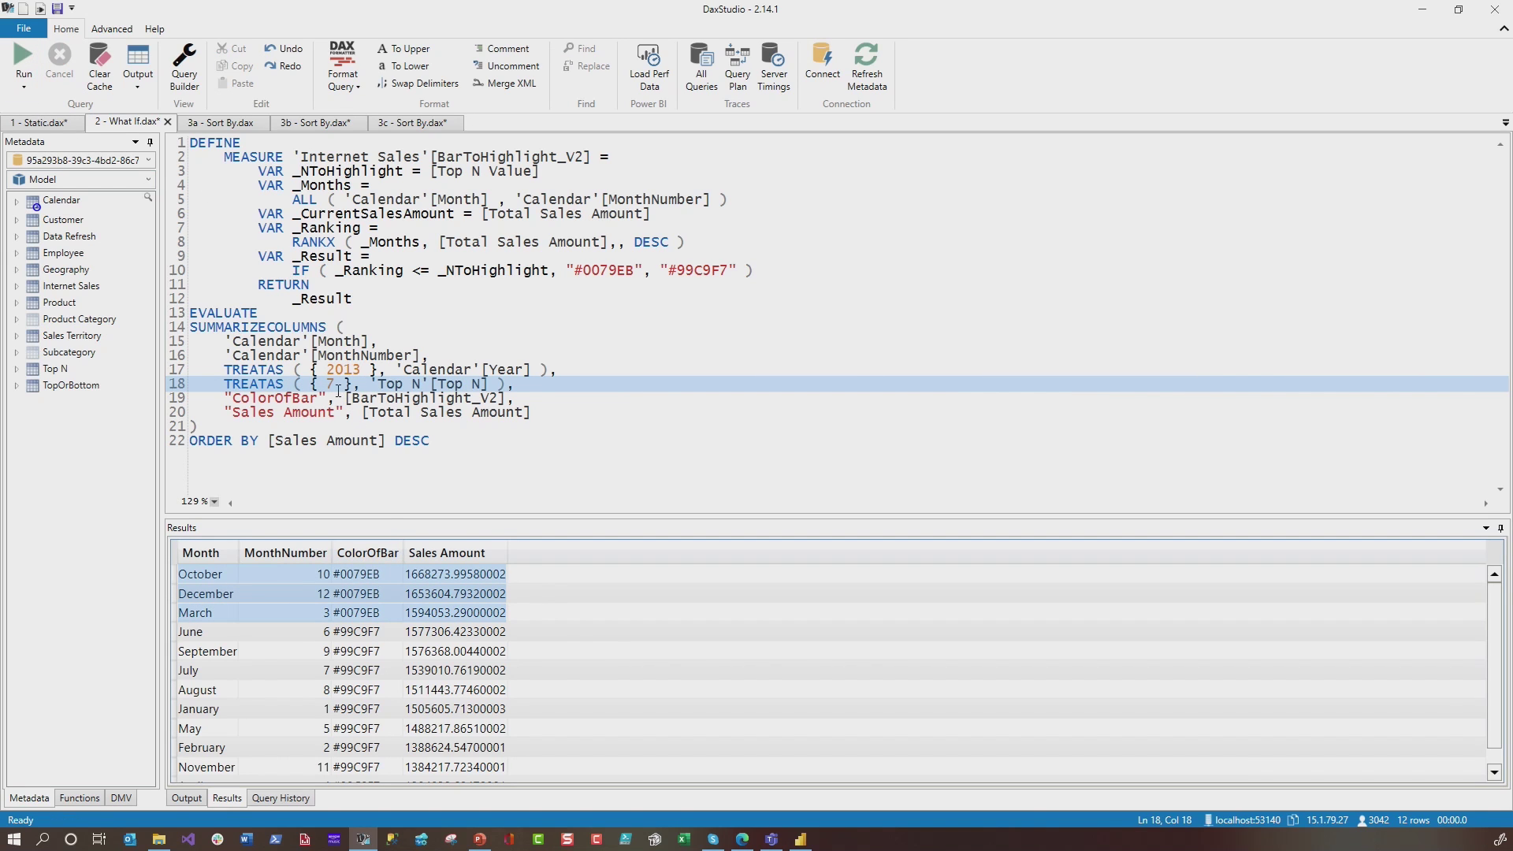
pyautogui.write('6')
pyautogui.press('F5')
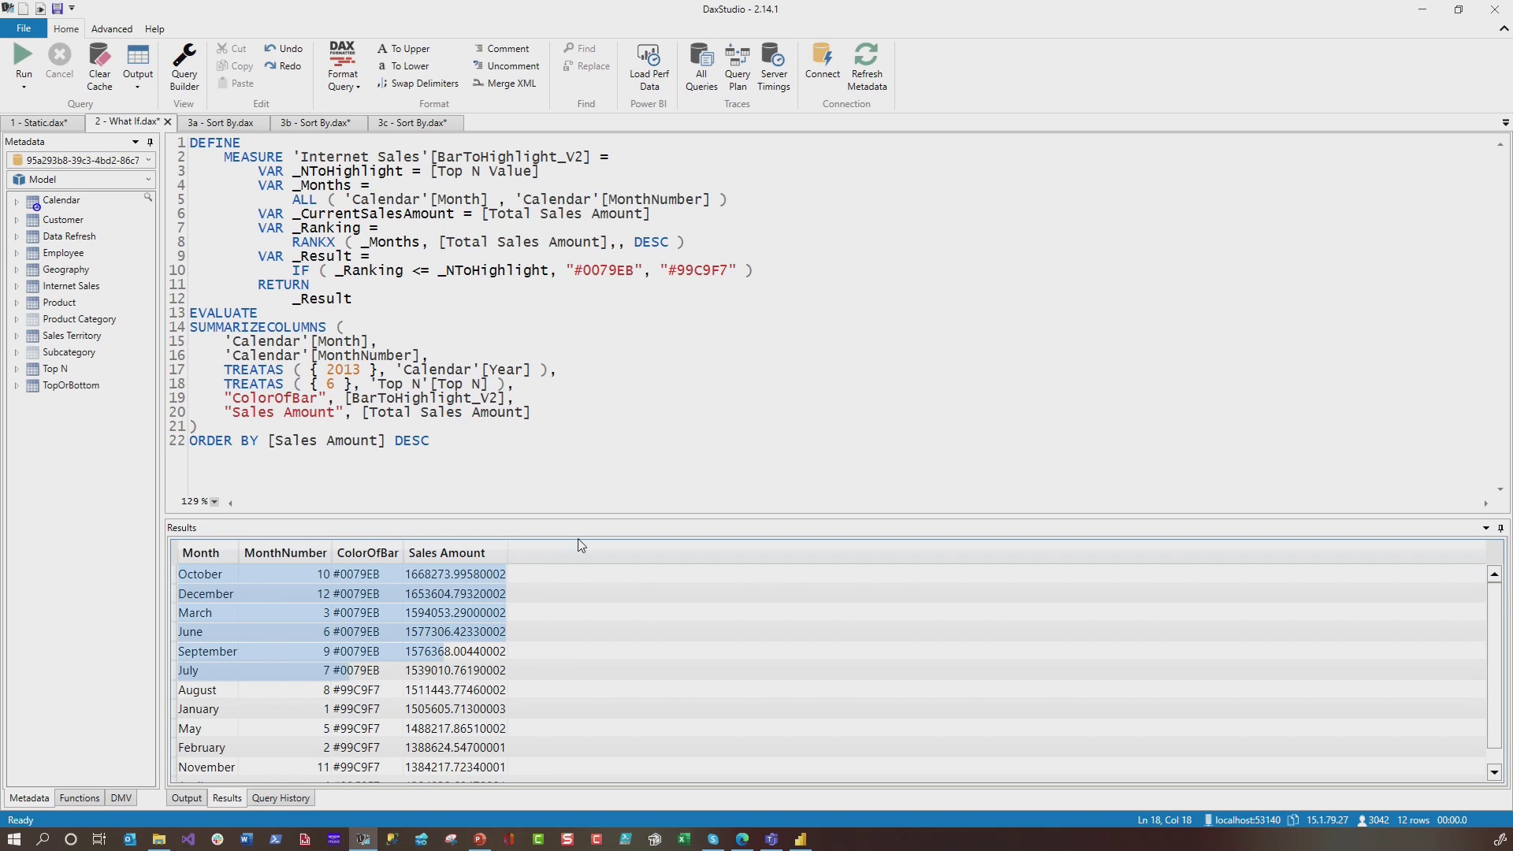
pyautogui.click(801, 838)
pyautogui.moveTo(737, 202)
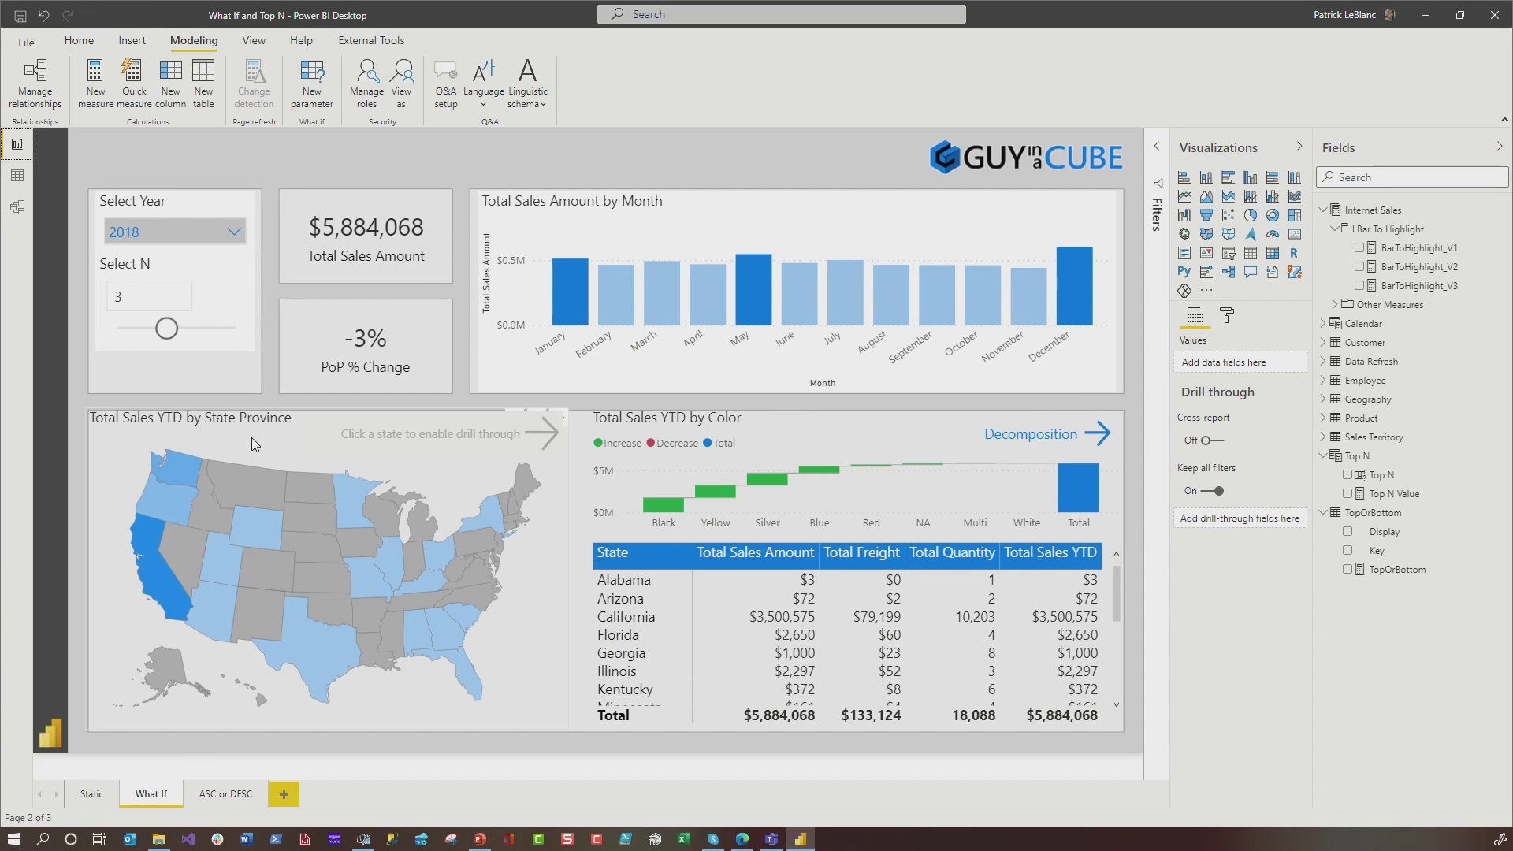
# Colour the monthly sales bars by the BarToHighlight_V2 field value
pyautogui.click(741, 202)
pyautogui.click(1236, 321)
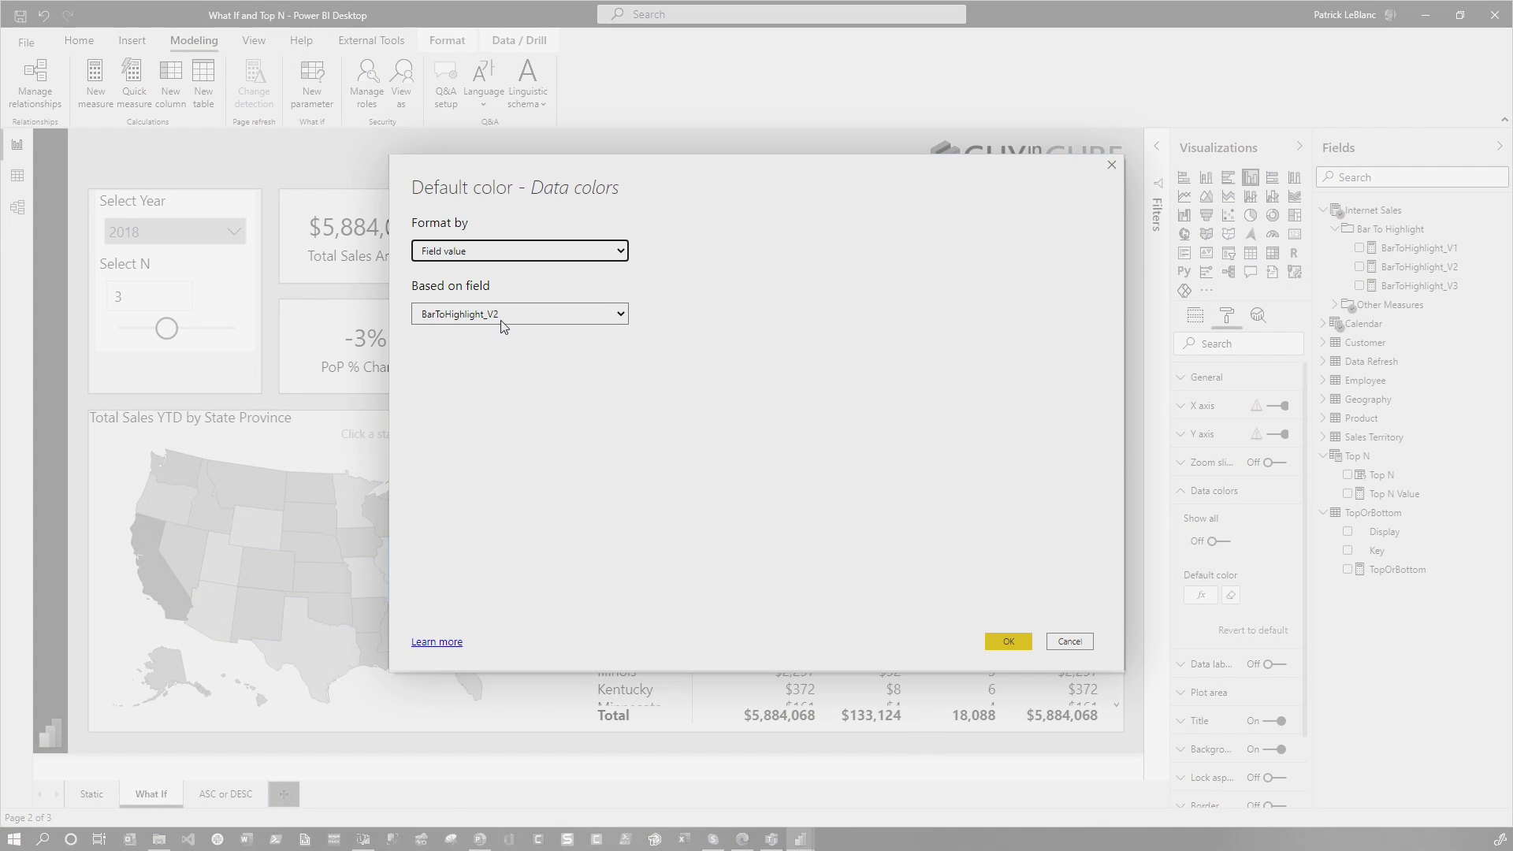
pyautogui.click(1008, 641)
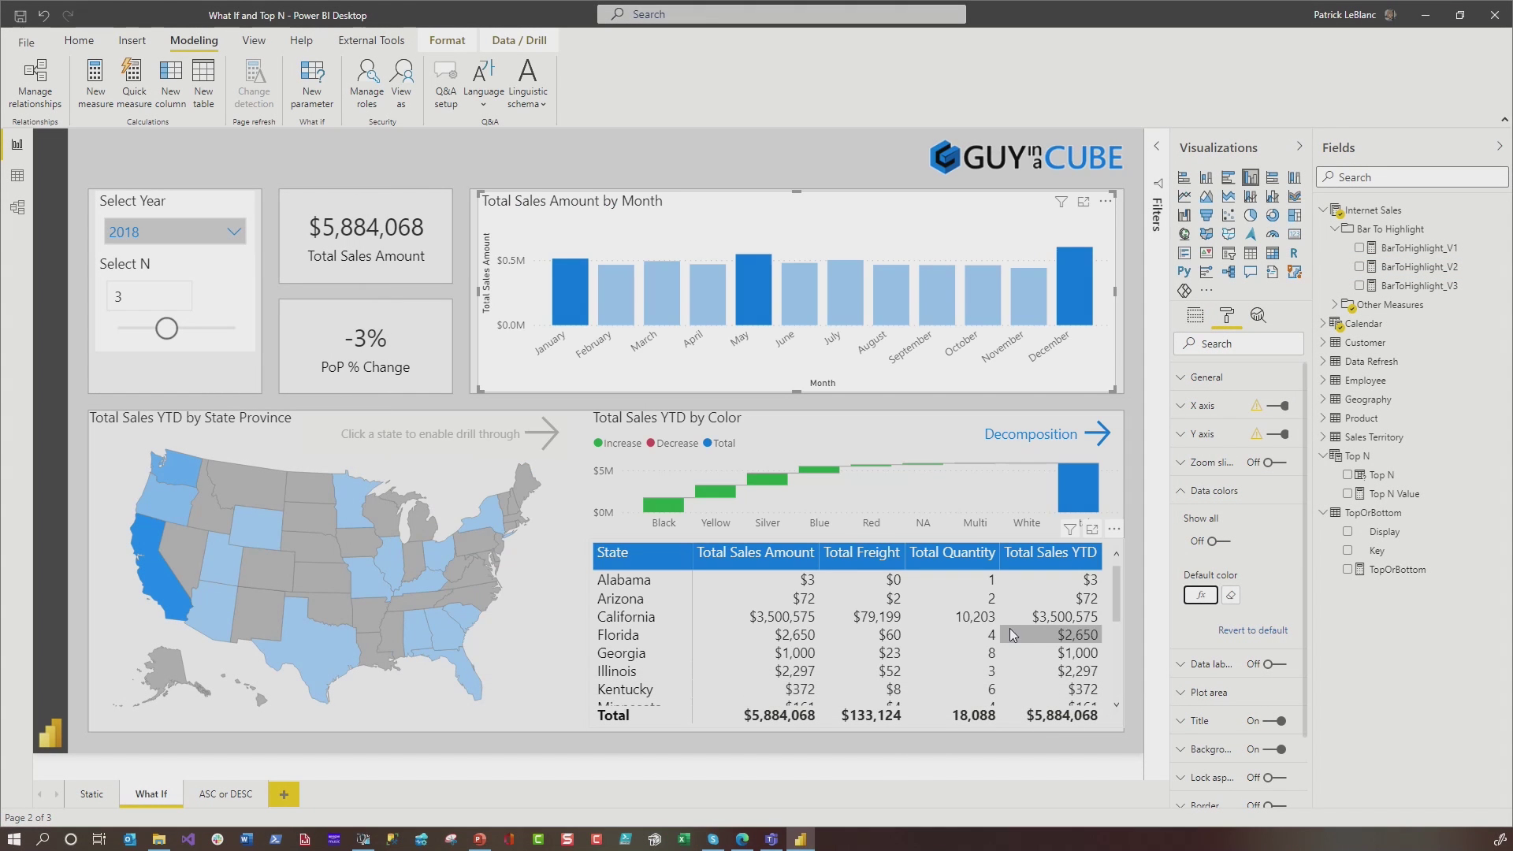
# Test the Select N slider at 1, 6 and then 4
pyautogui.moveTo(162, 331); pyautogui.dragTo(106, 334)
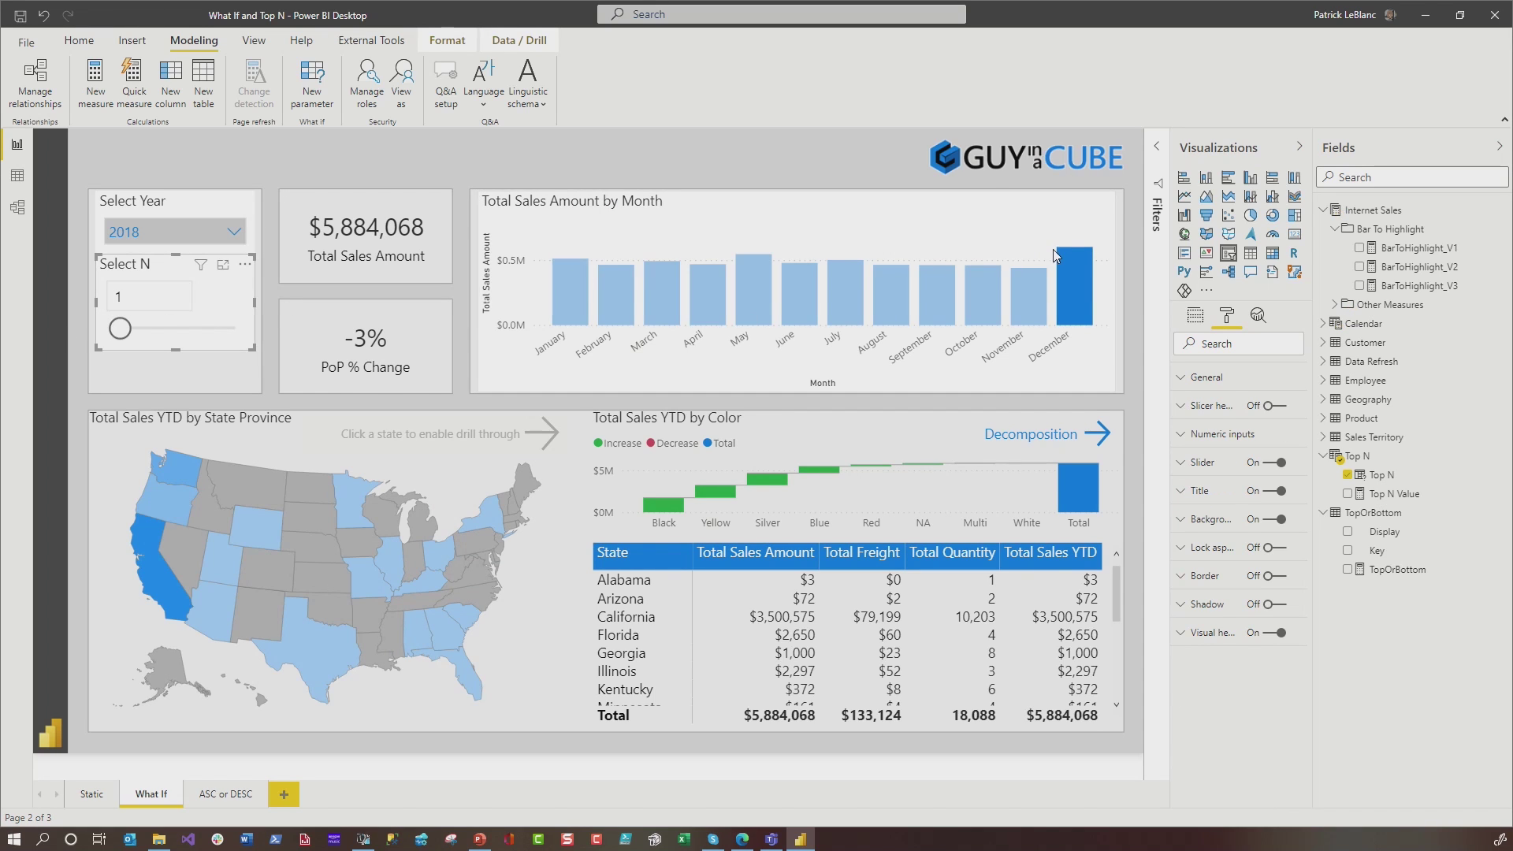
pyautogui.moveTo(120, 331); pyautogui.dragTo(229, 341)
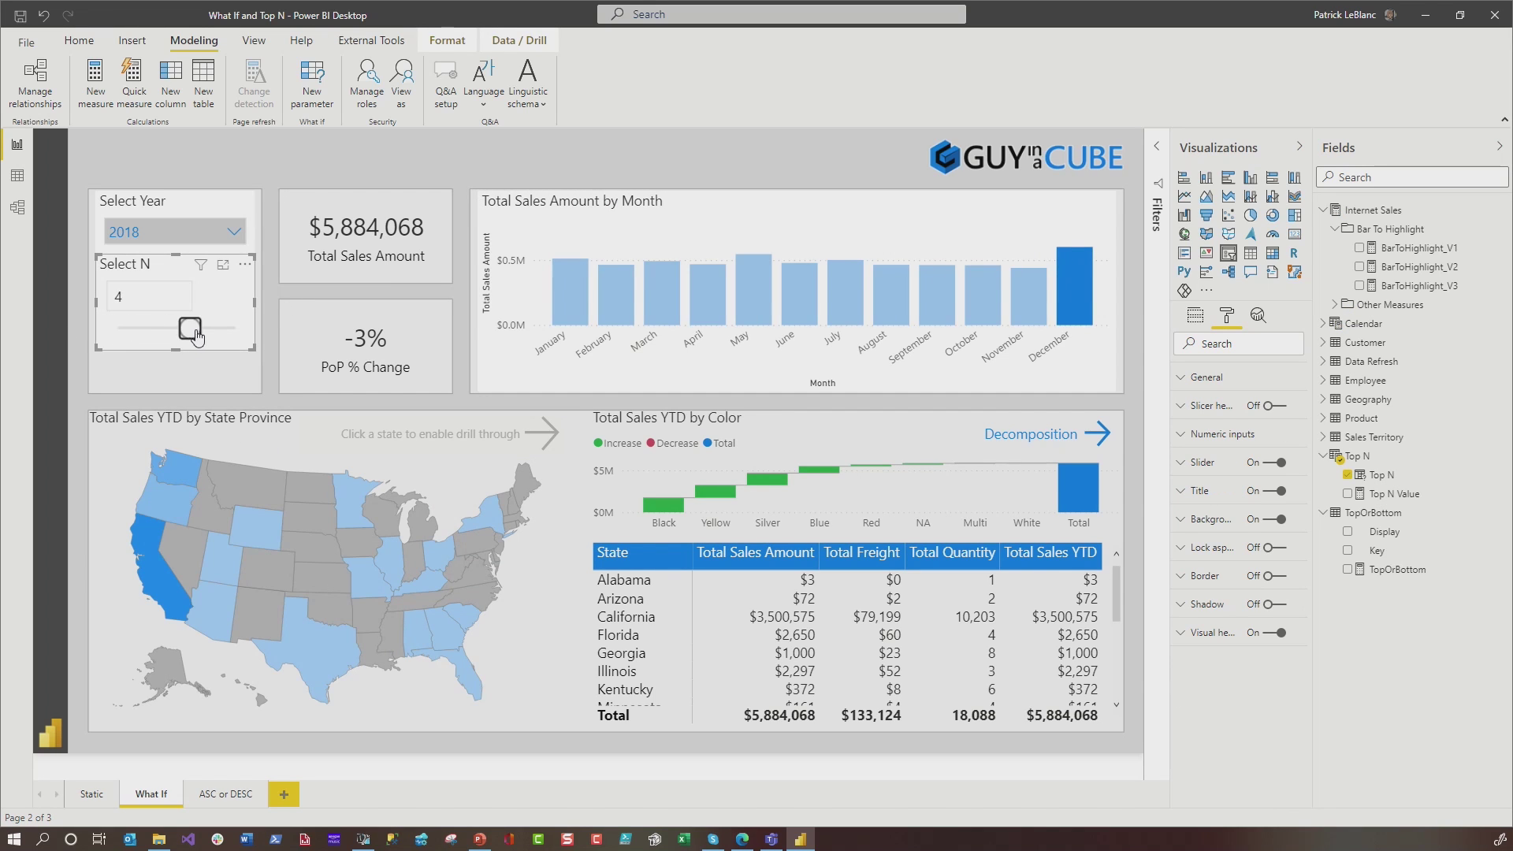
pyautogui.moveTo(1064, 272)
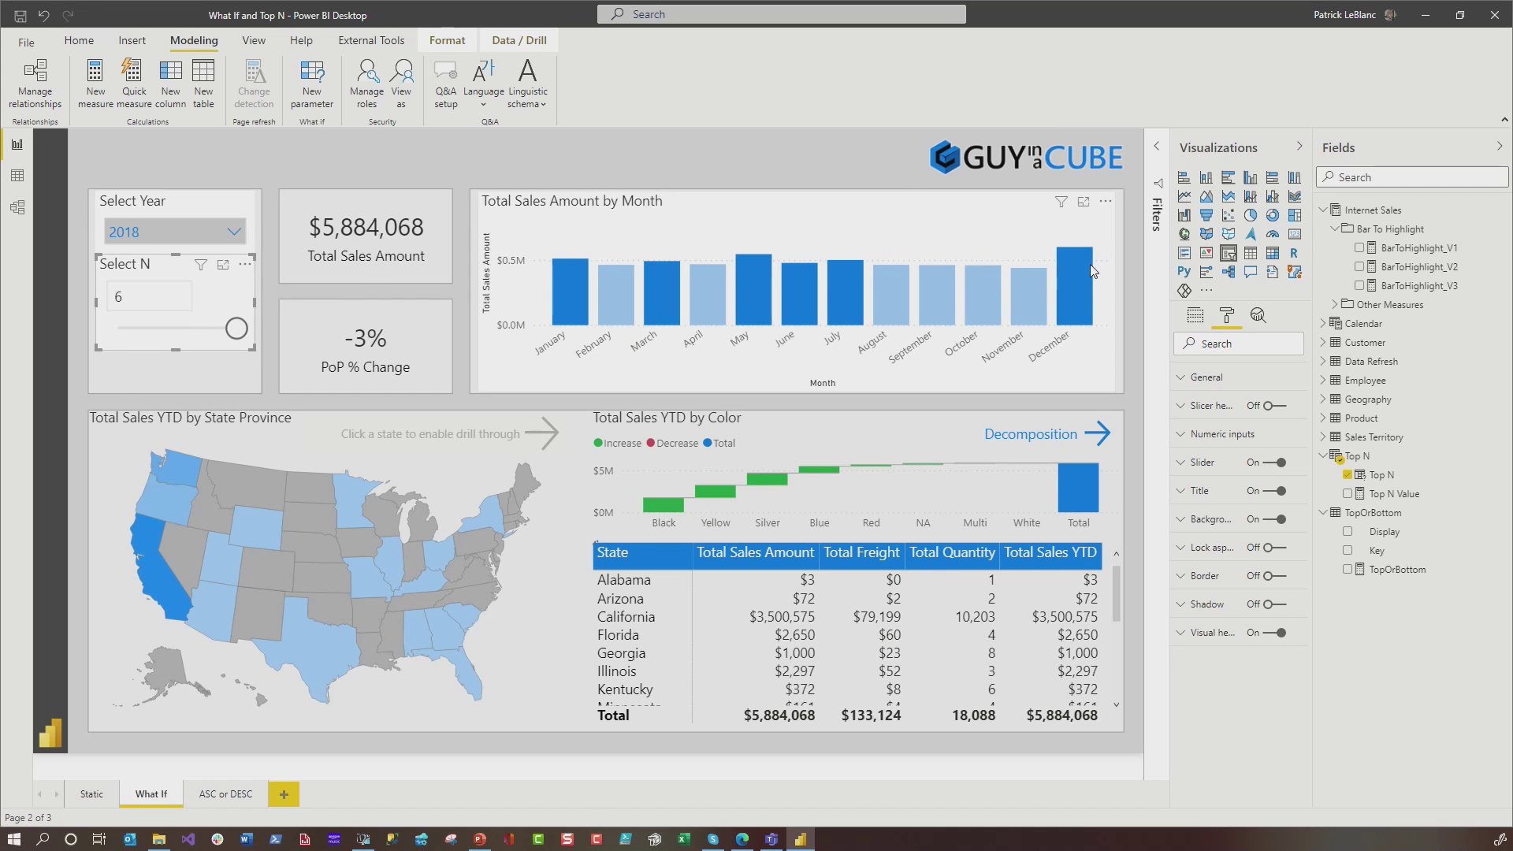
pyautogui.moveTo(232, 339); pyautogui.dragTo(185, 339)
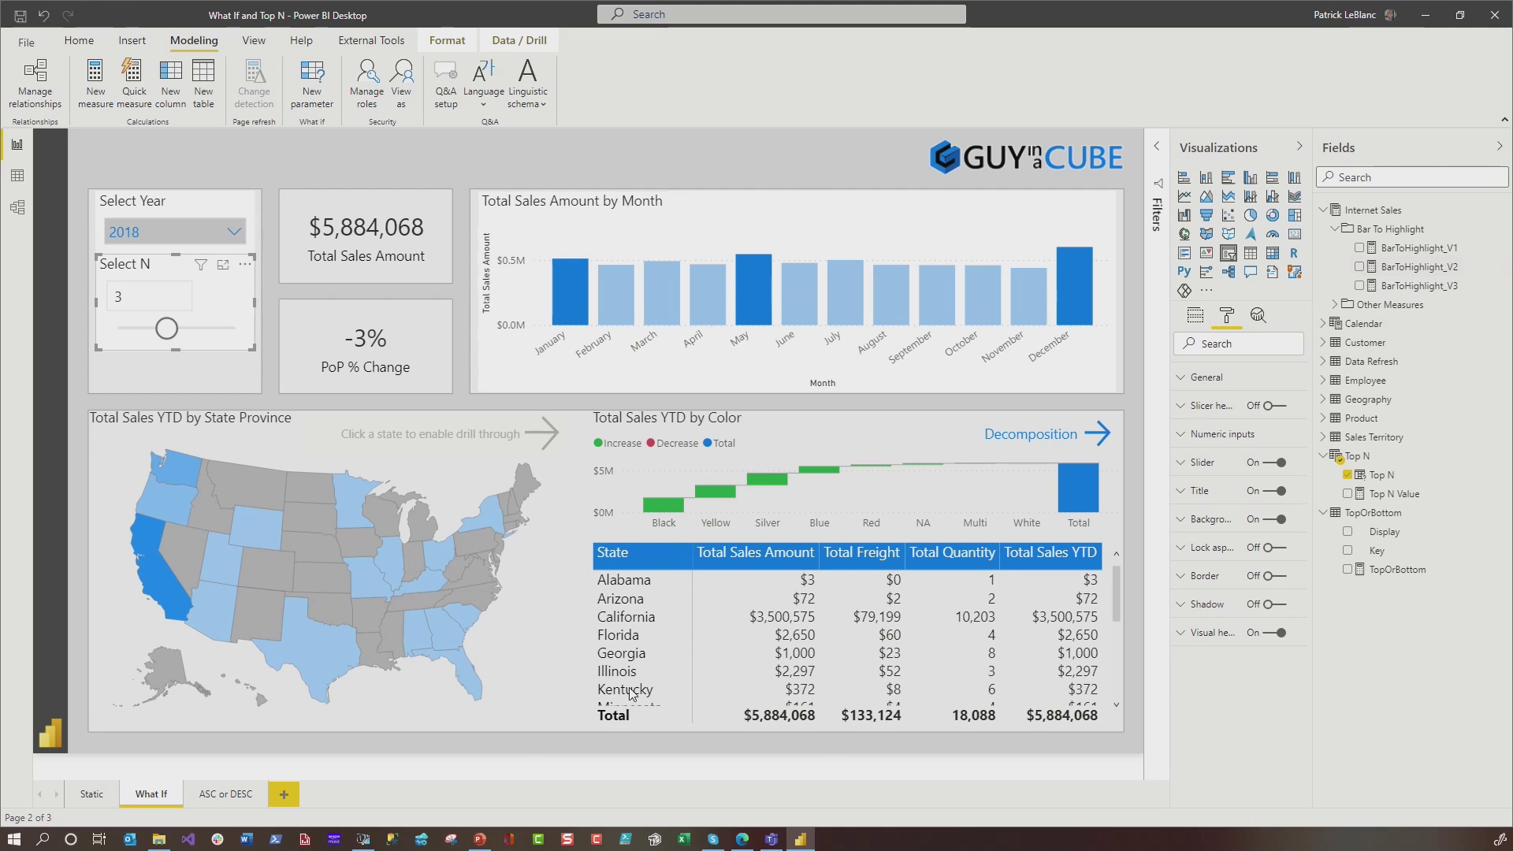
pyautogui.click(363, 839)
# Run the Sort By query with _Direction set to DESC, producing the RANKX ORDER error
pyautogui.doubleClick(308, 188)
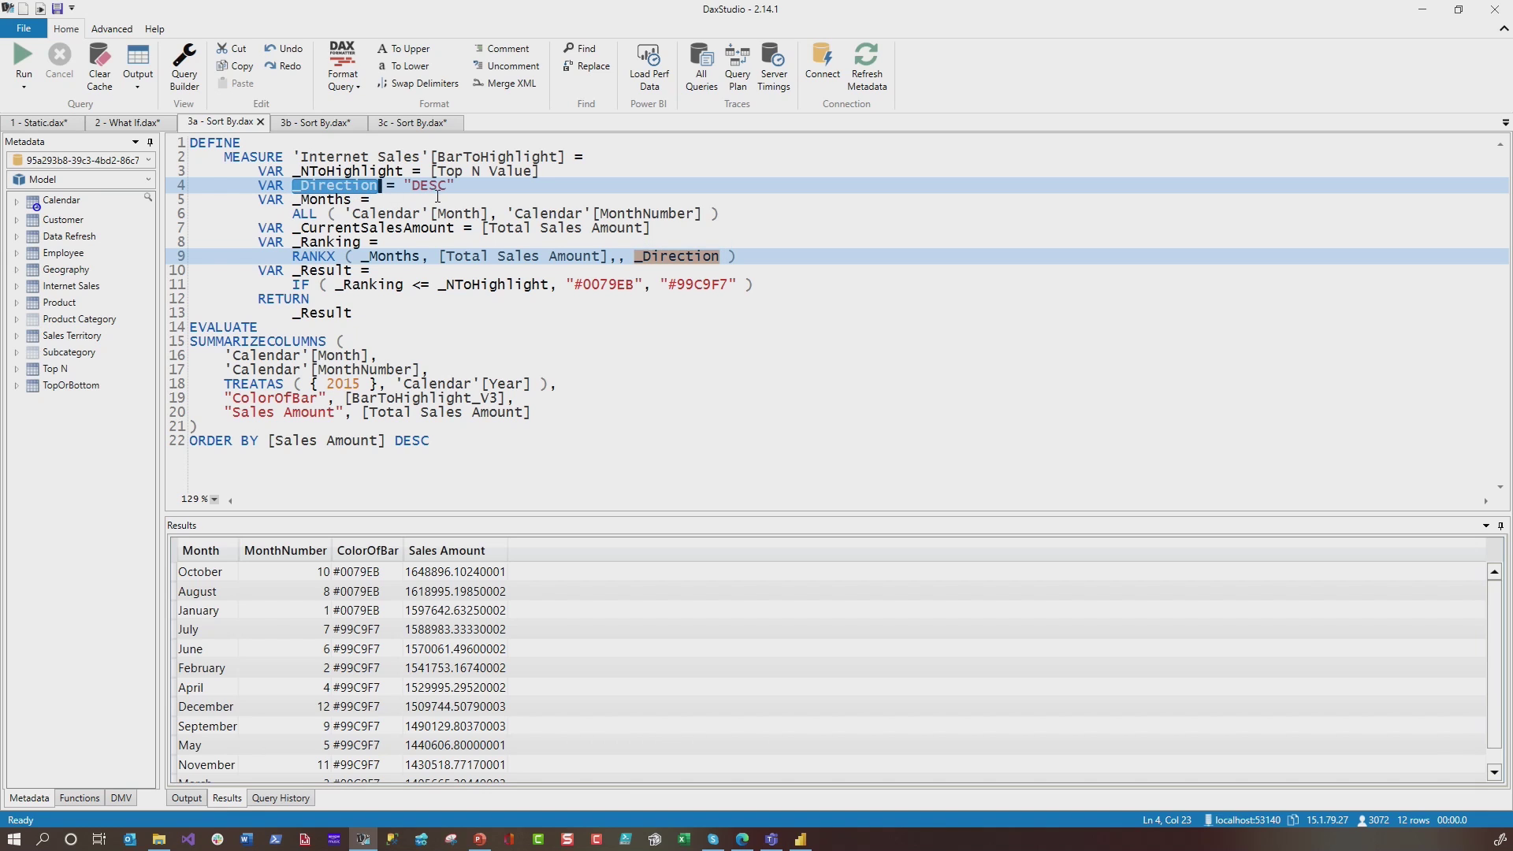
pyautogui.press('Right')
pyautogui.press('Right')
pyautogui.press('Right')
pyautogui.press('Up')
pyautogui.press('End')
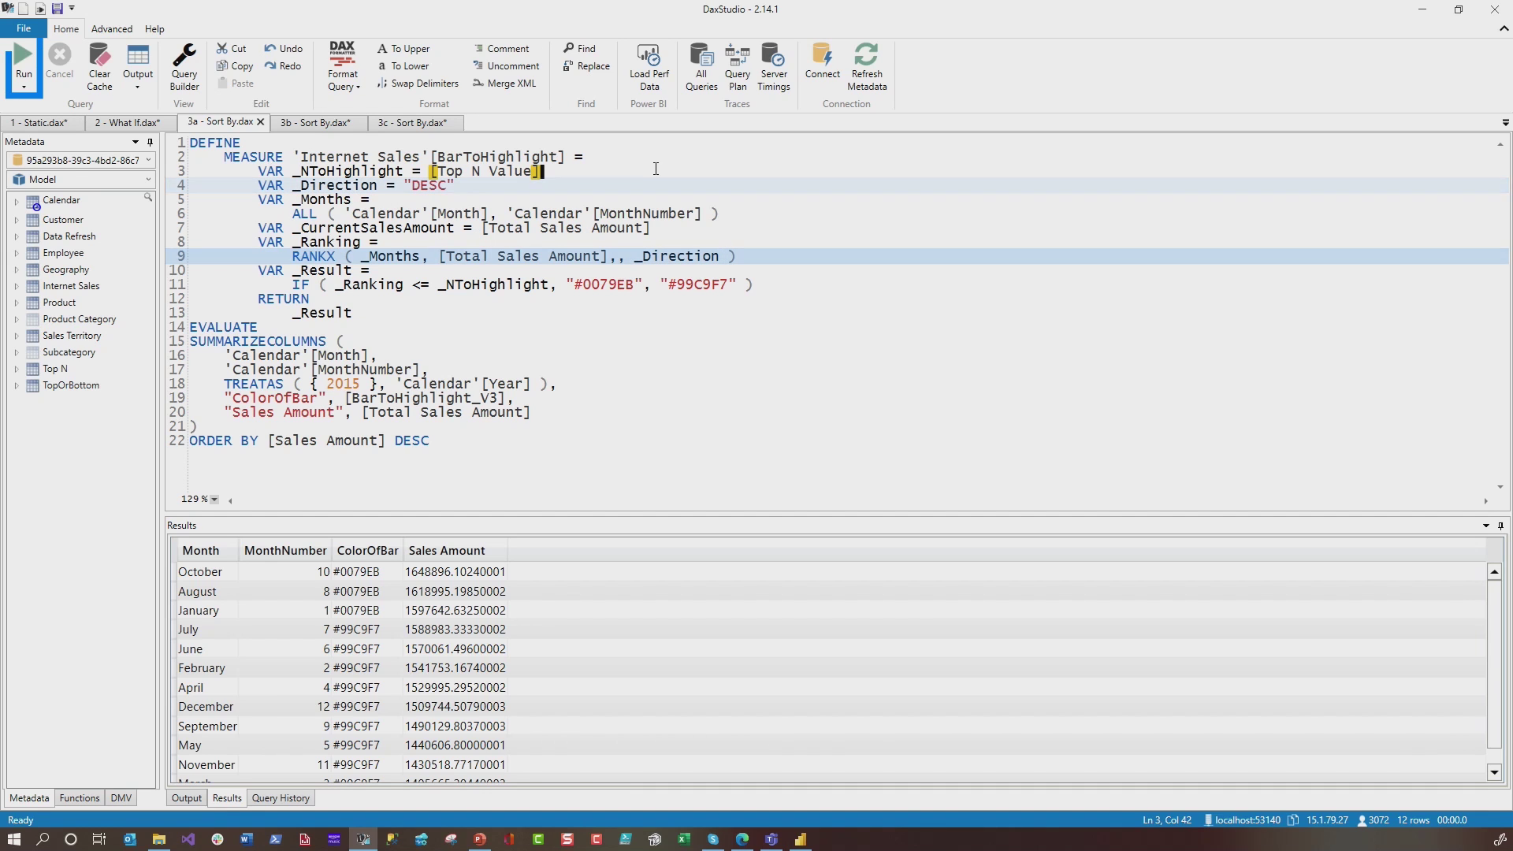
pyautogui.click(21, 65)
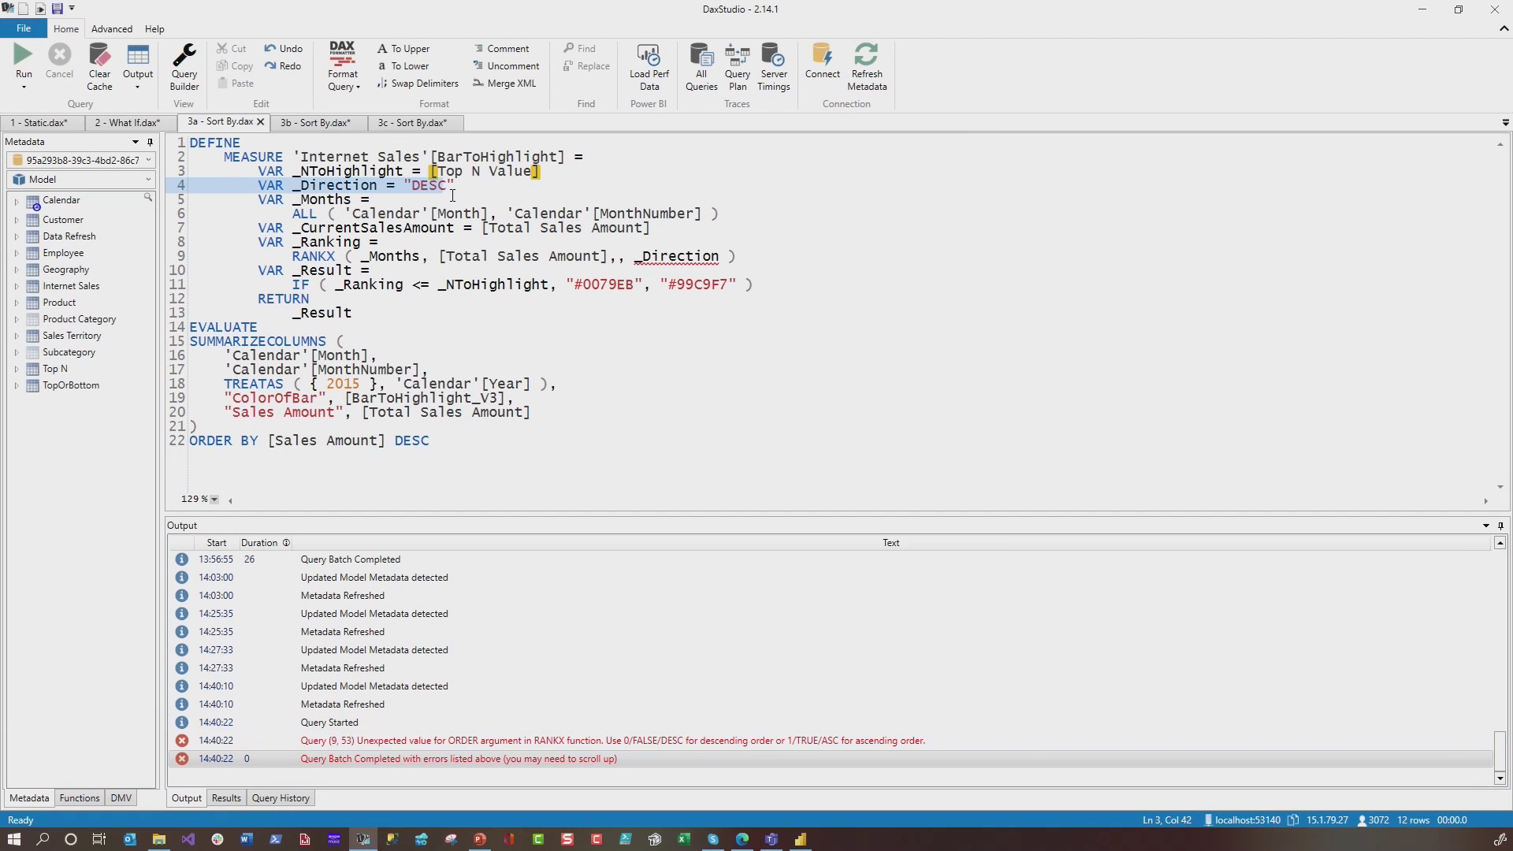
# Replace DESC with 0, then 1, rerunning each time, and return to Power BI
pyautogui.moveTo(454, 189); pyautogui.dragTo(411, 185)
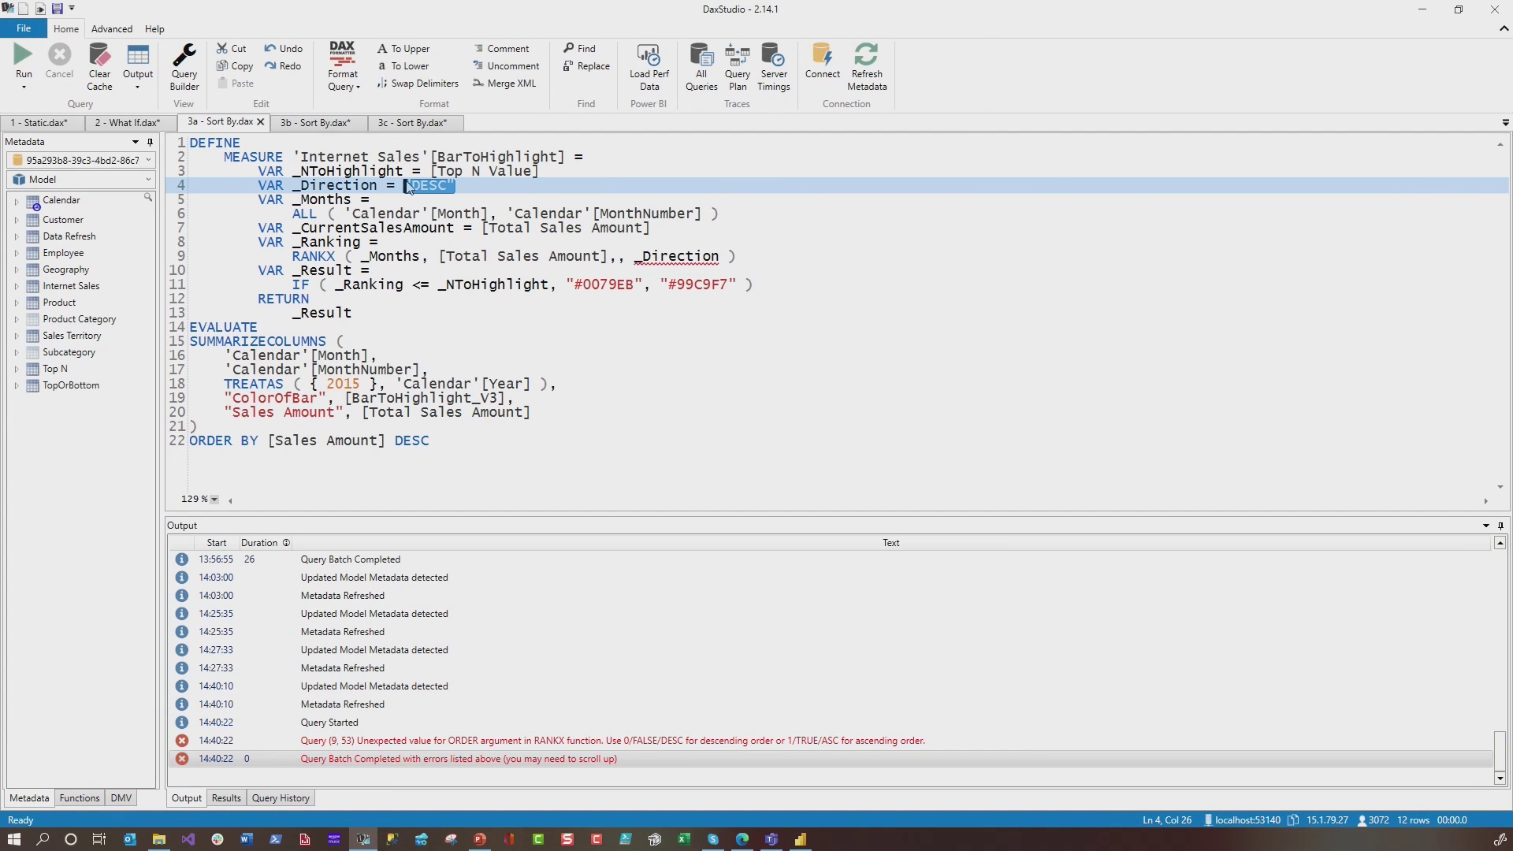
pyautogui.write('0')
pyautogui.click(21, 65)
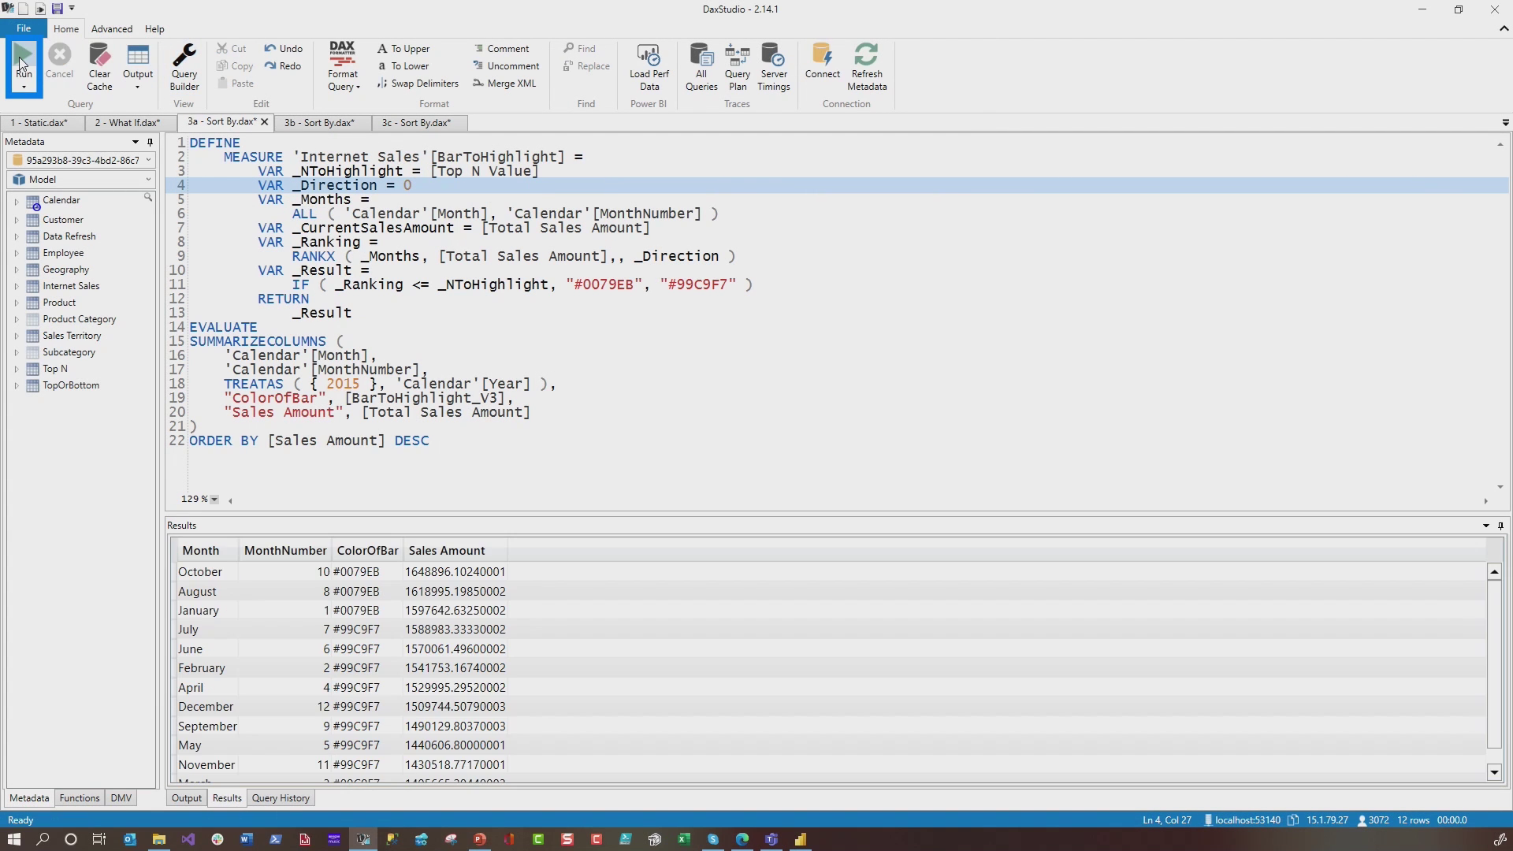
pyautogui.doubleClick(409, 186)
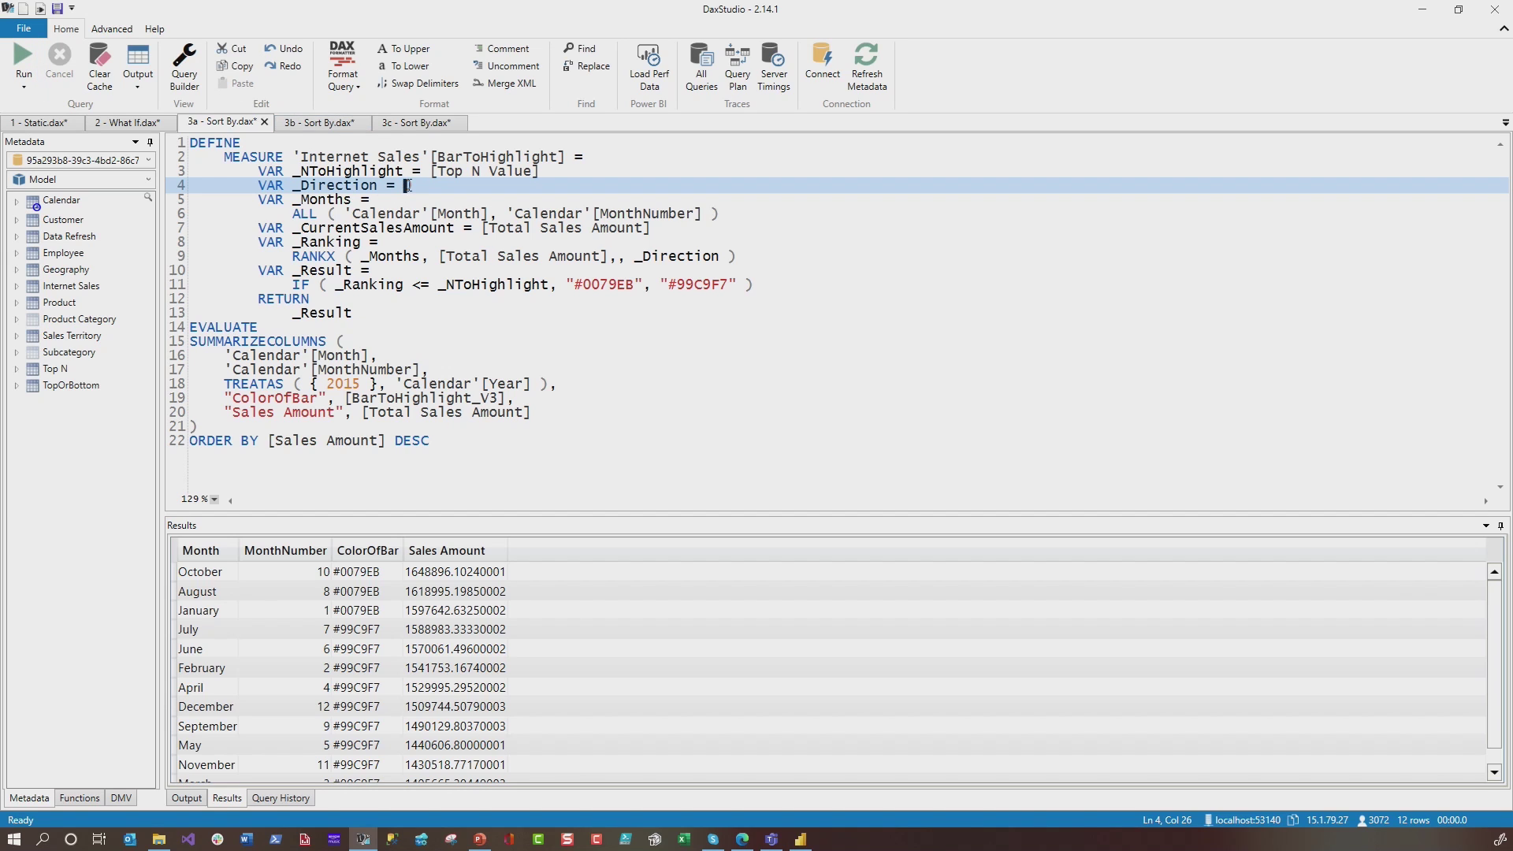
pyautogui.write('1')
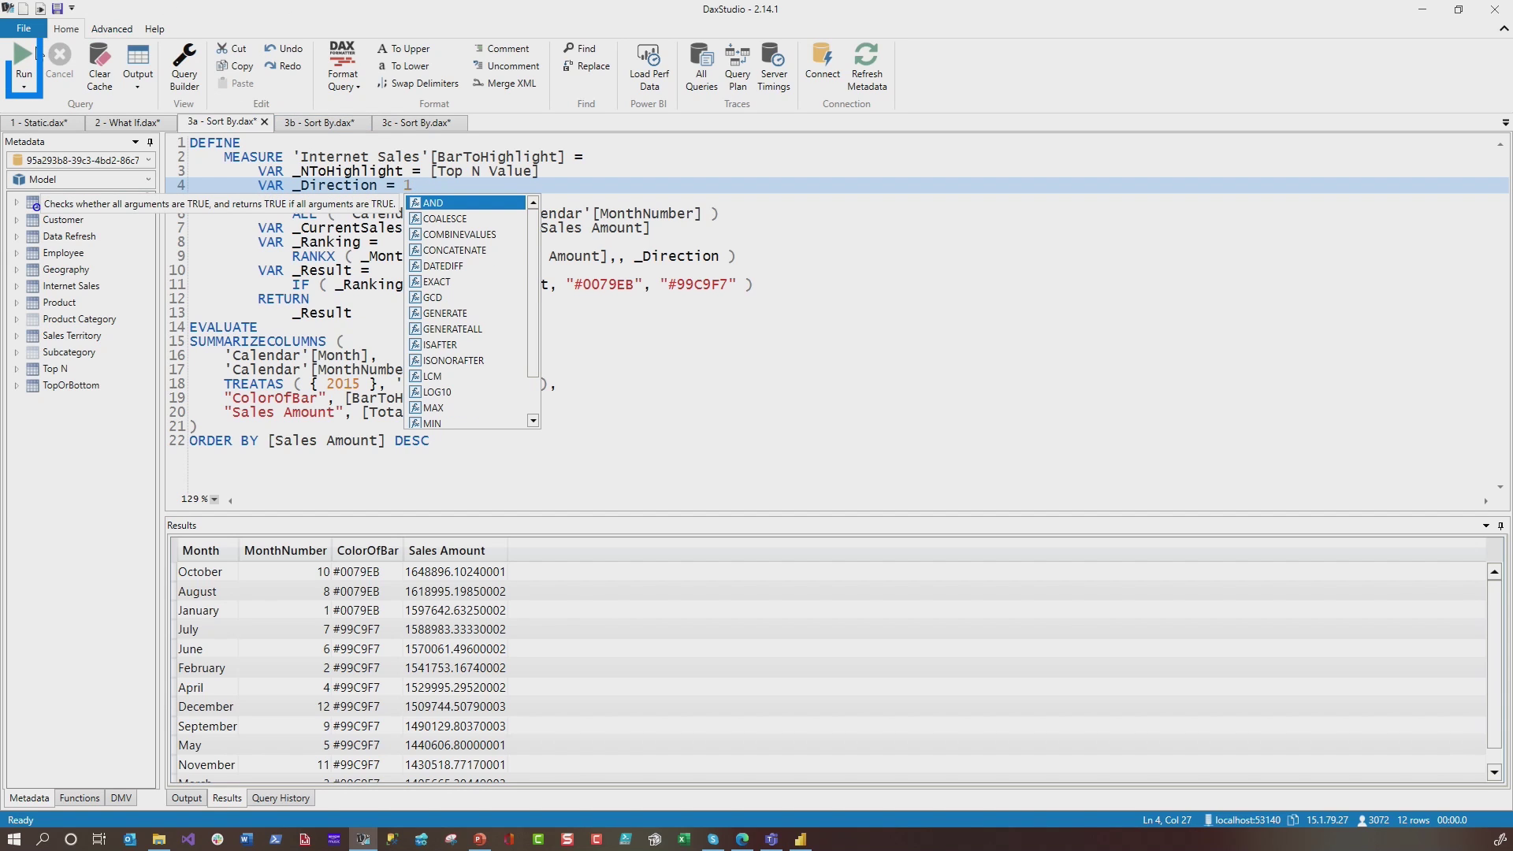
pyautogui.click(35, 53)
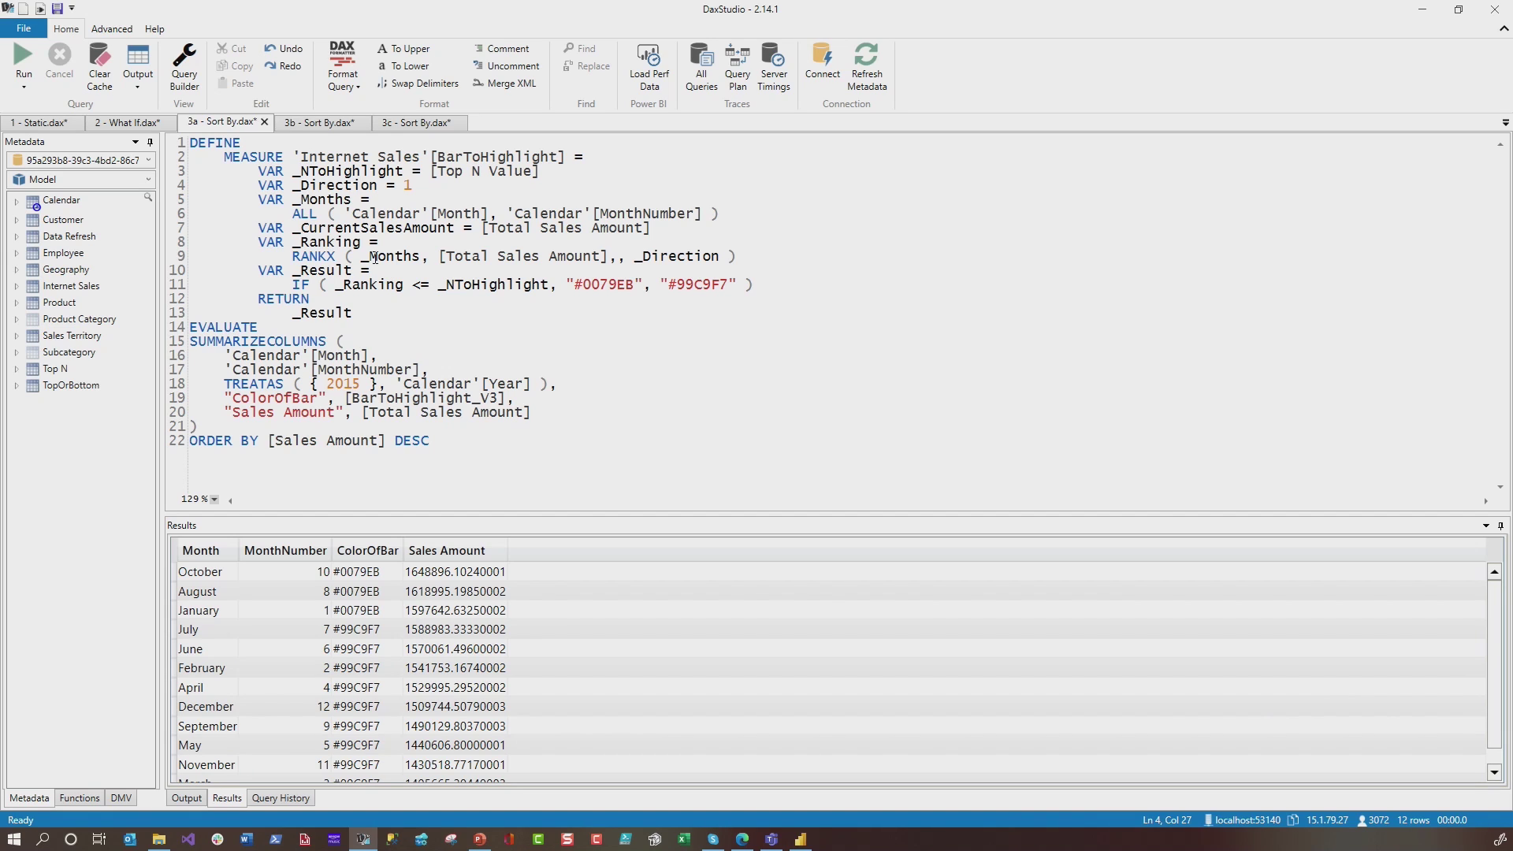
pyautogui.scroll(-1, 473, 583)
pyautogui.scroll(1, 446, 591)
pyautogui.click(801, 840)
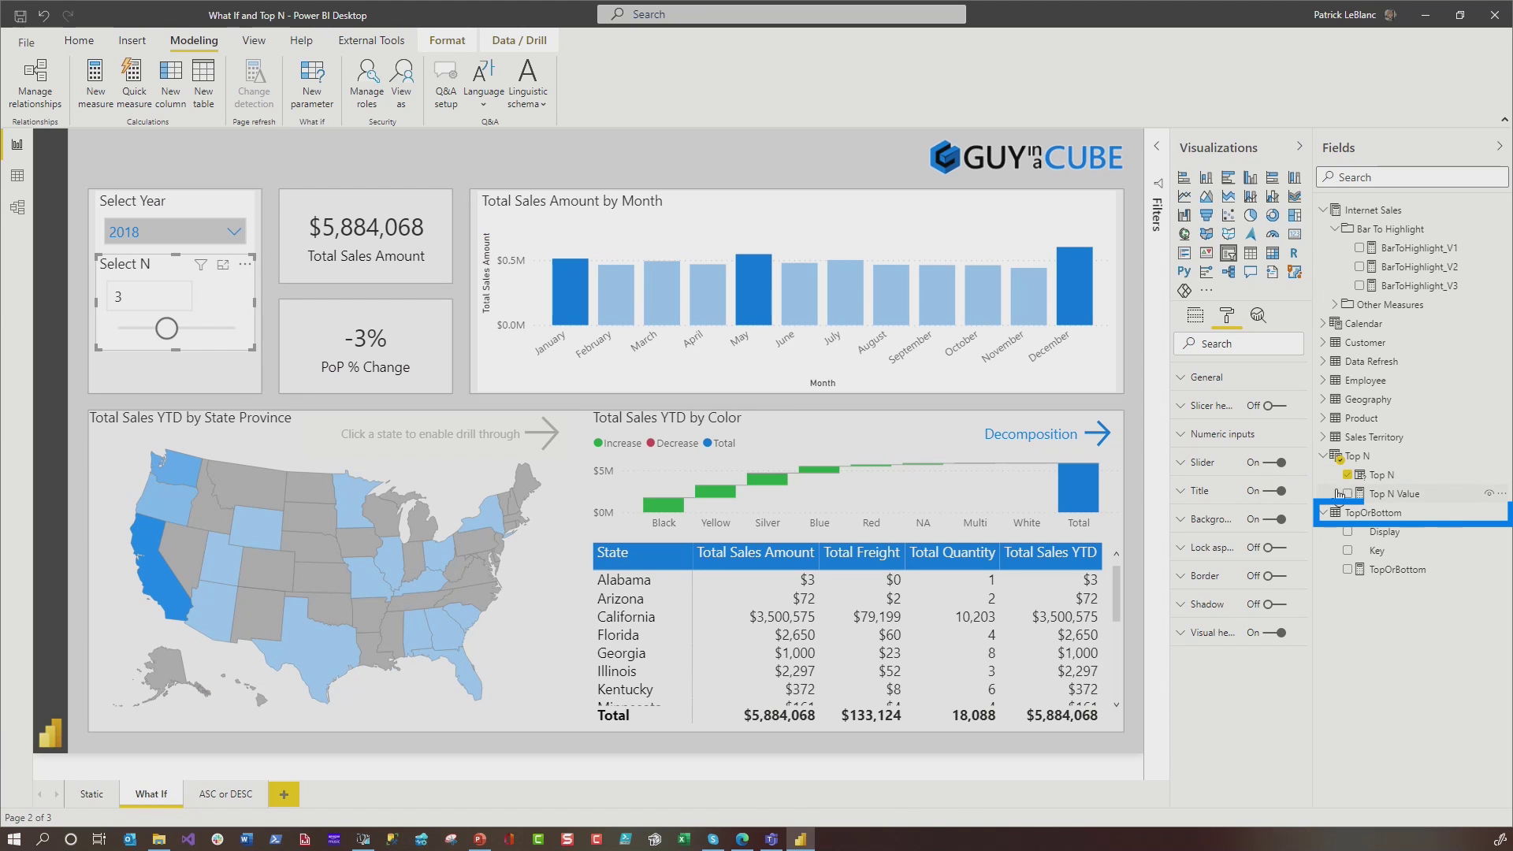
# Inspect the TopOrBottom measure's SELECTEDVALUE(Key) formula defaulting to TRUE
pyautogui.click(1387, 501)
pyautogui.click(18, 173)
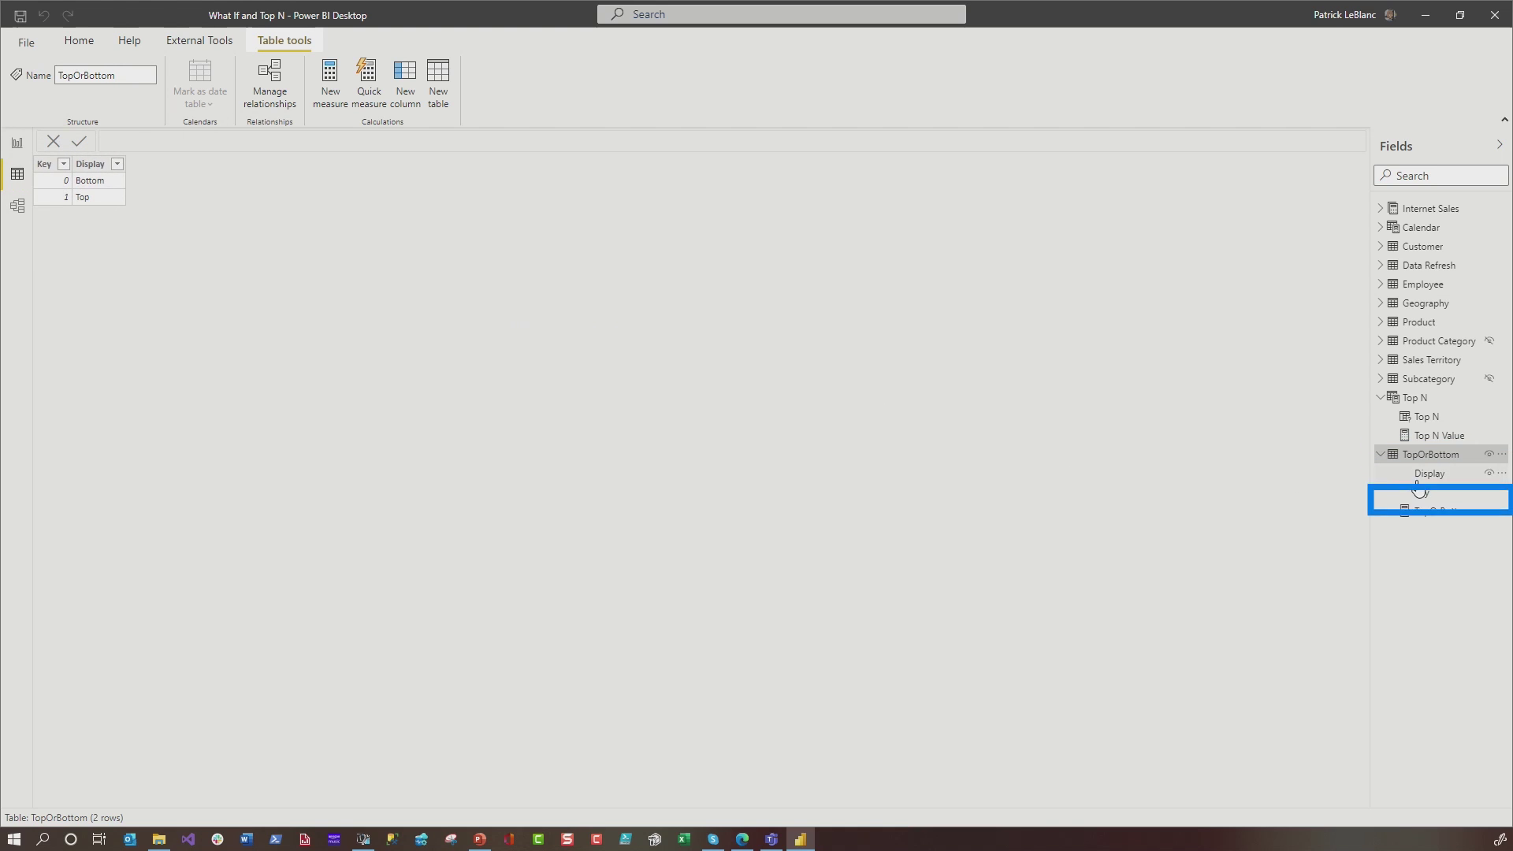
pyautogui.click(1423, 512)
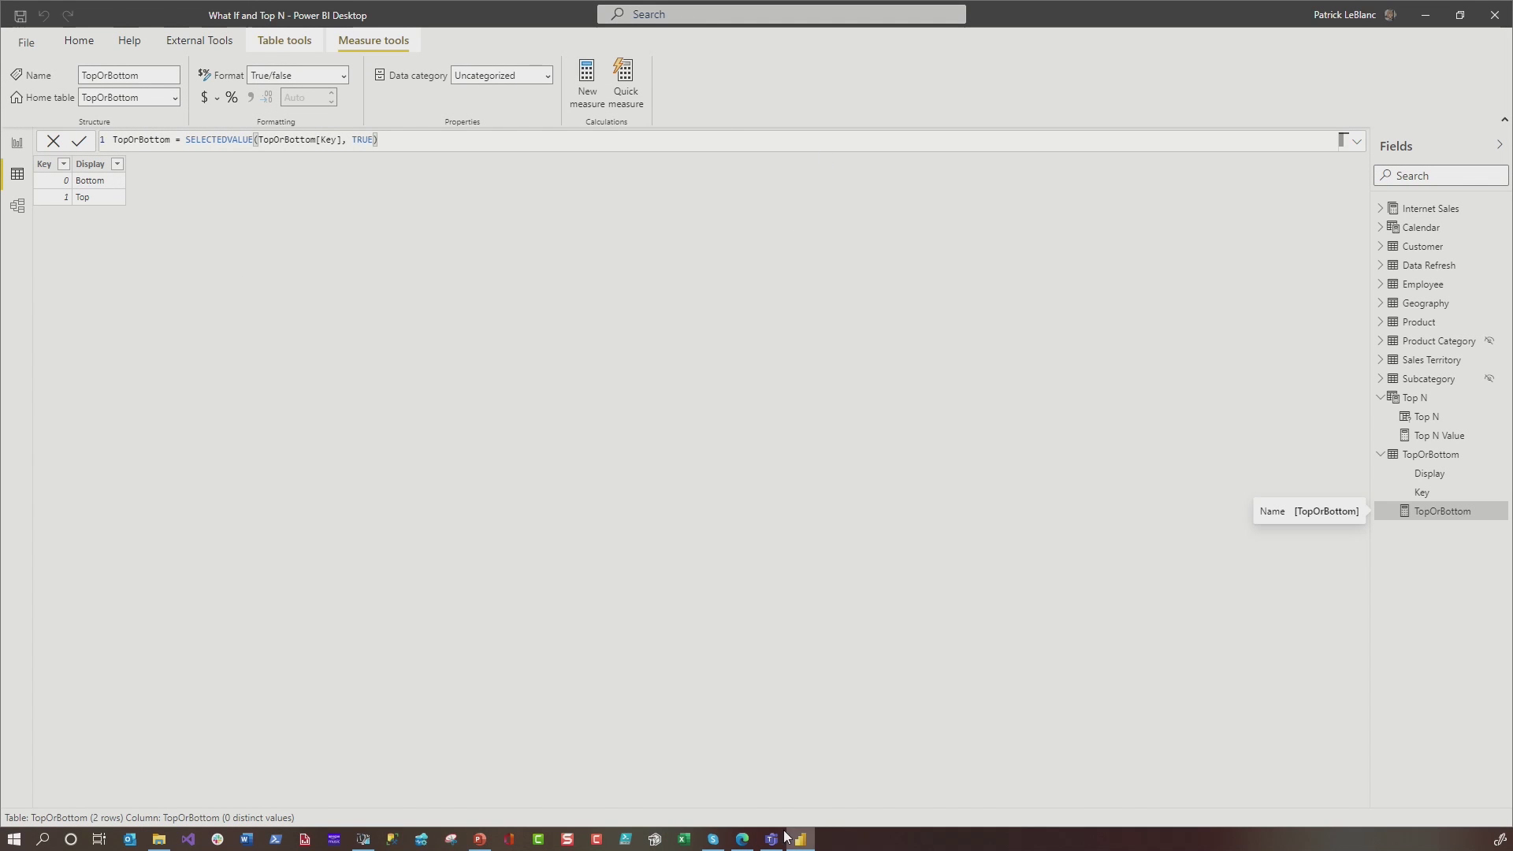
pyautogui.click(364, 839)
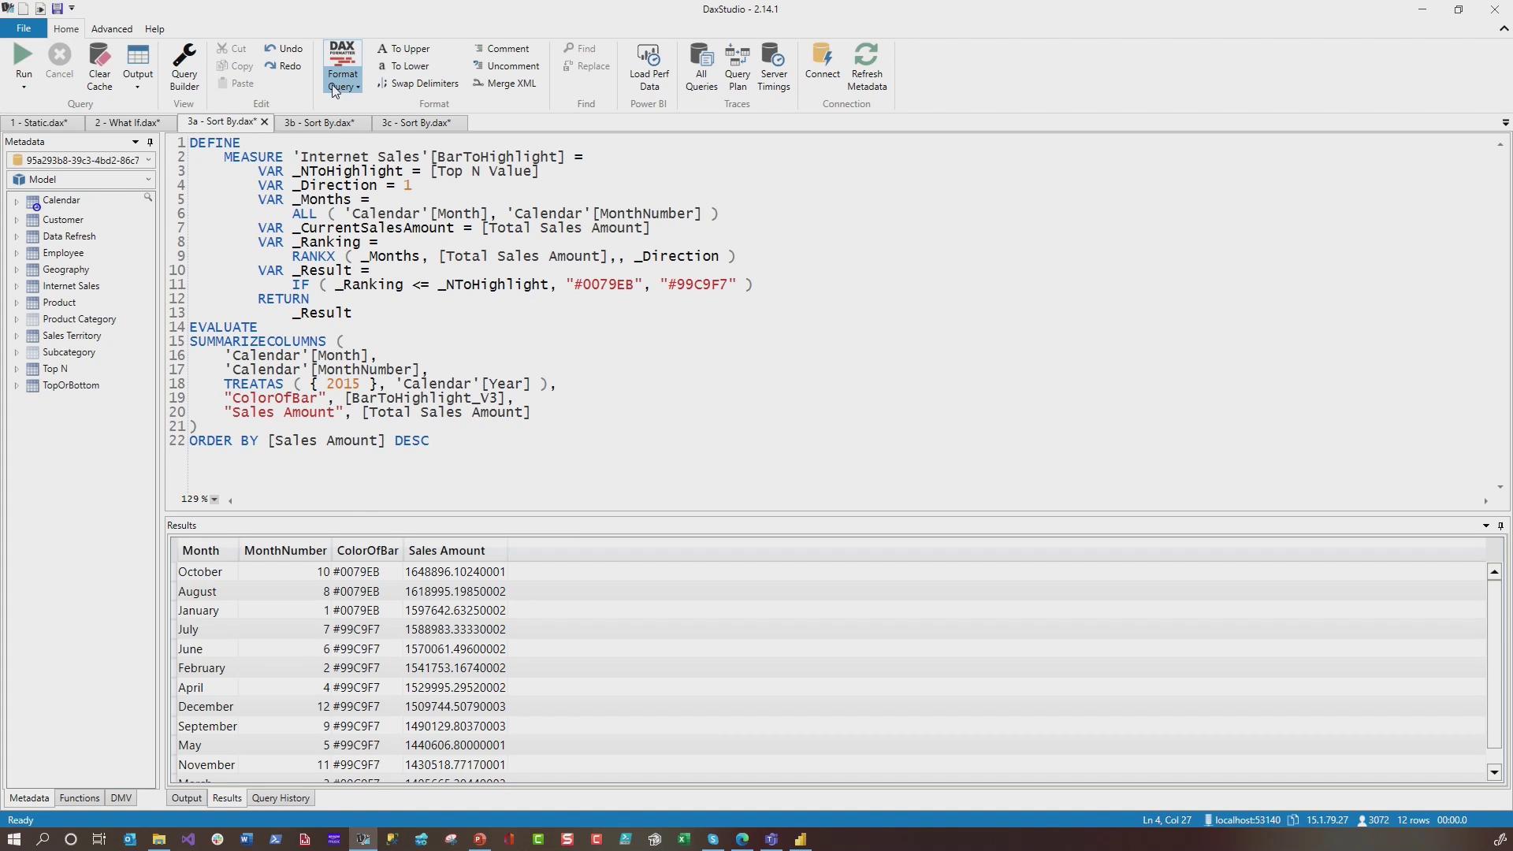
# Run 3b - Sort By.dax to show the RANKX ORDER error, then open 3c - Sort By.dax
pyautogui.click(319, 122)
pyautogui.moveTo(439, 175)
pyautogui.mouseDown()
pyautogui.moveTo(353, 175)
pyautogui.moveTo(208, 343)
pyautogui.moveTo(465, 339)
pyautogui.mouseUp()
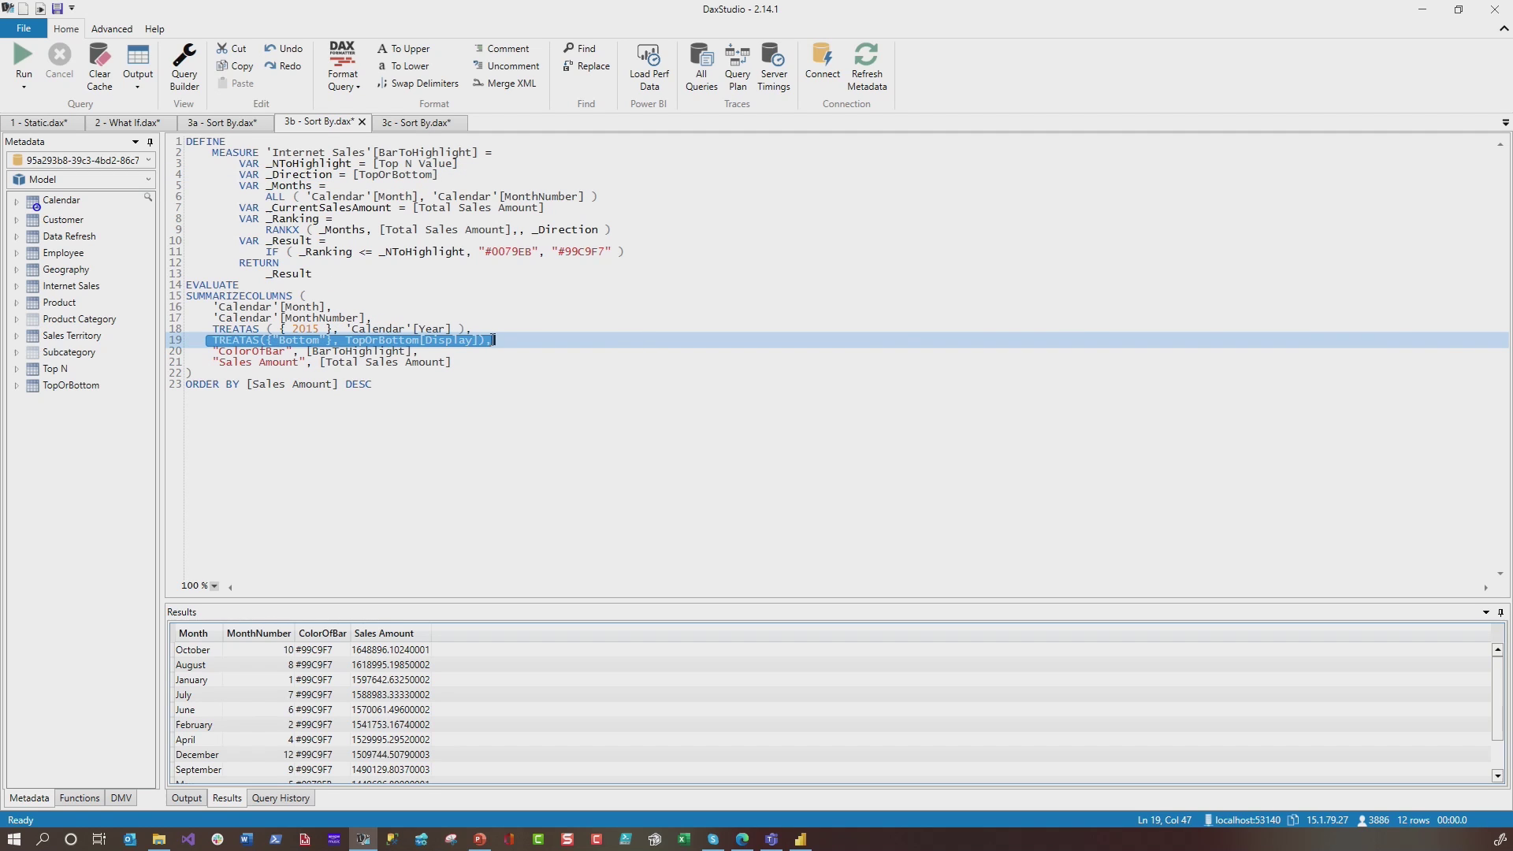
pyautogui.click(415, 264)
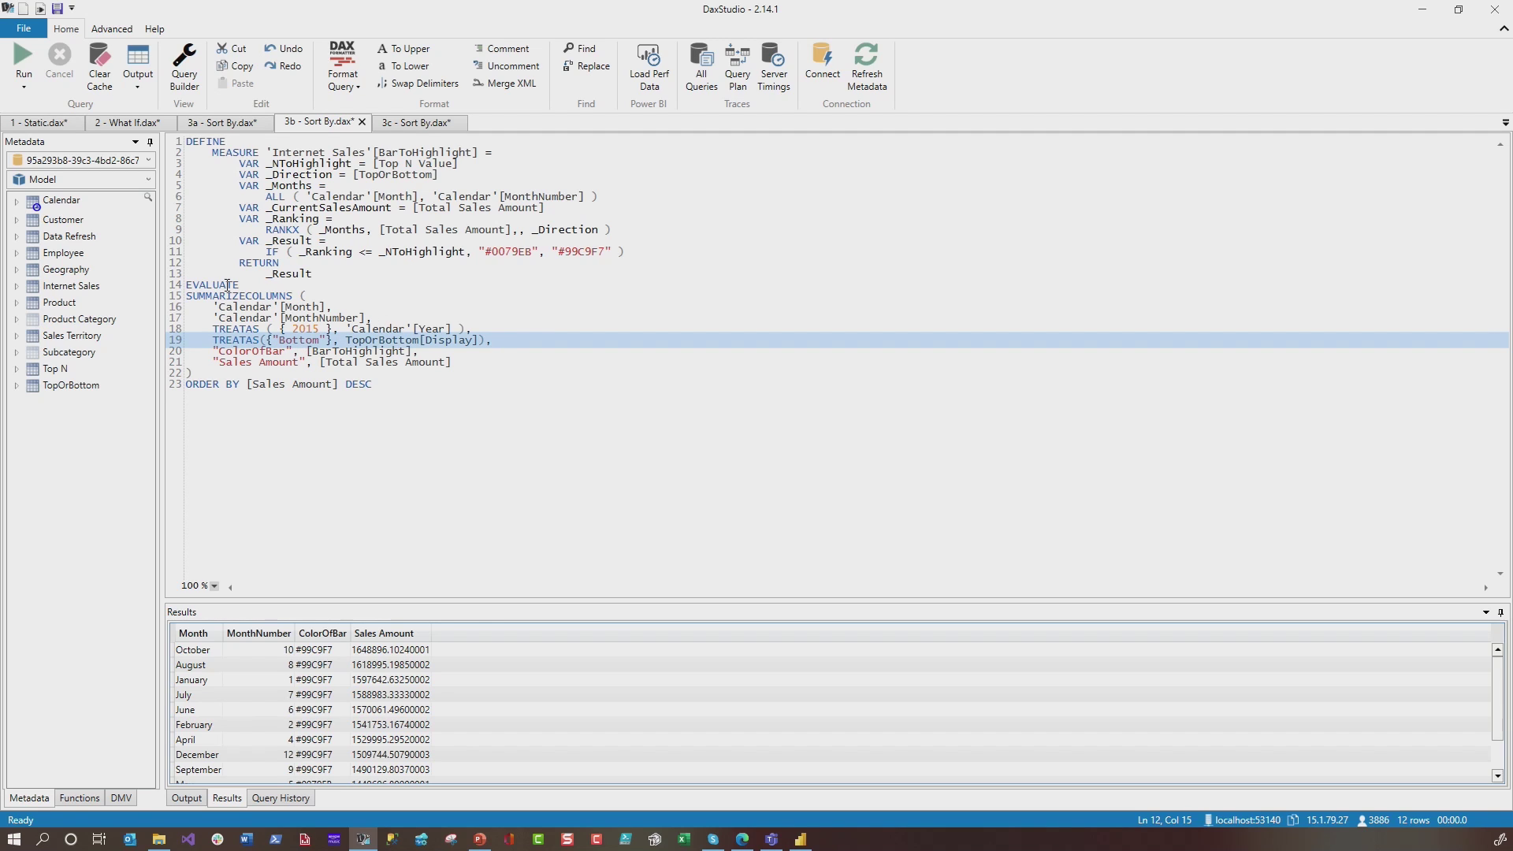
pyautogui.click(24, 65)
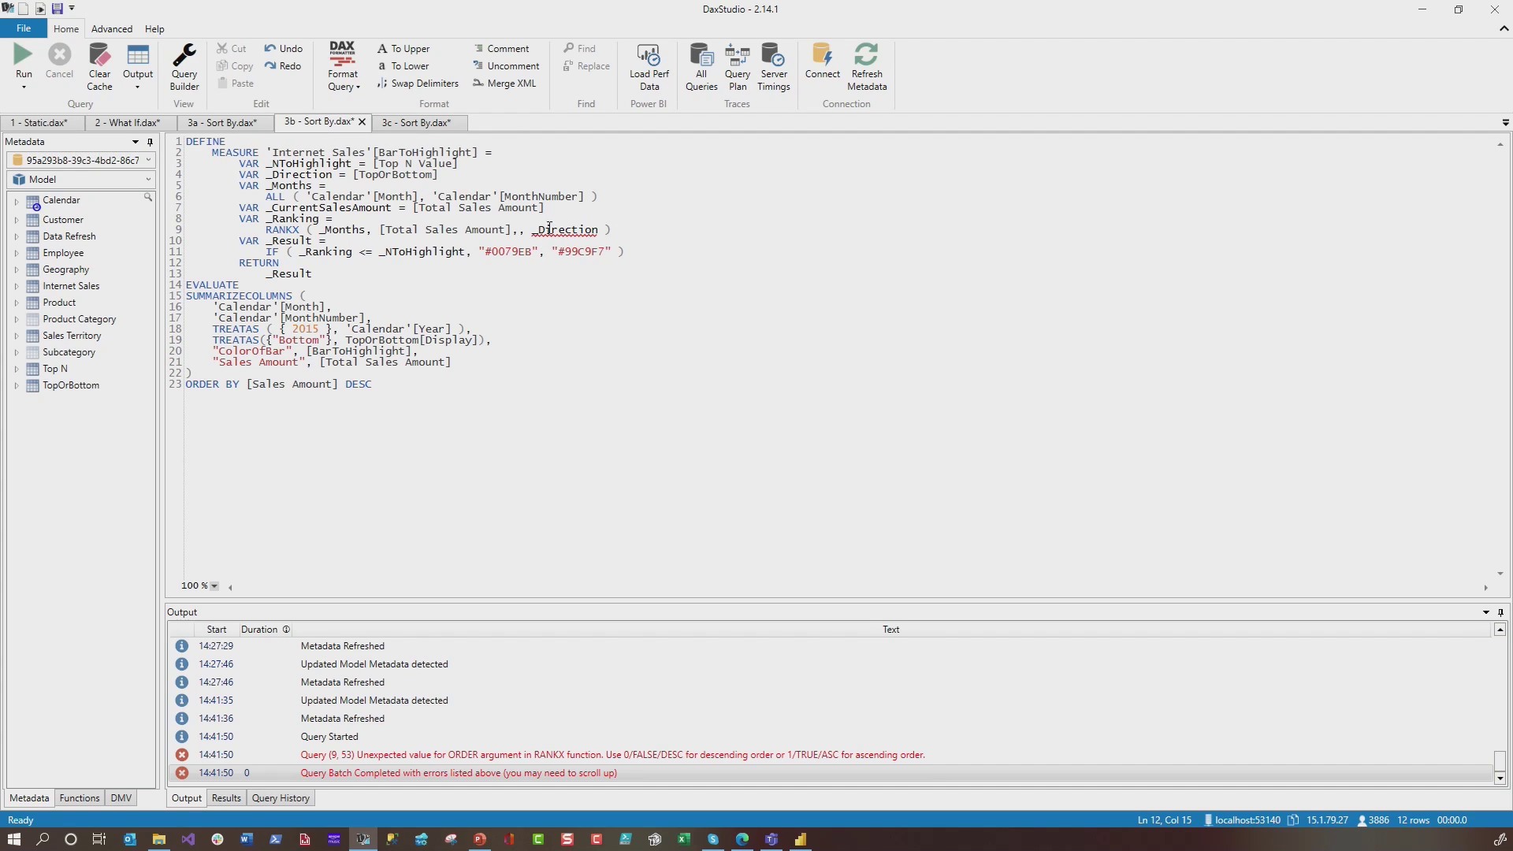
pyautogui.click(425, 127)
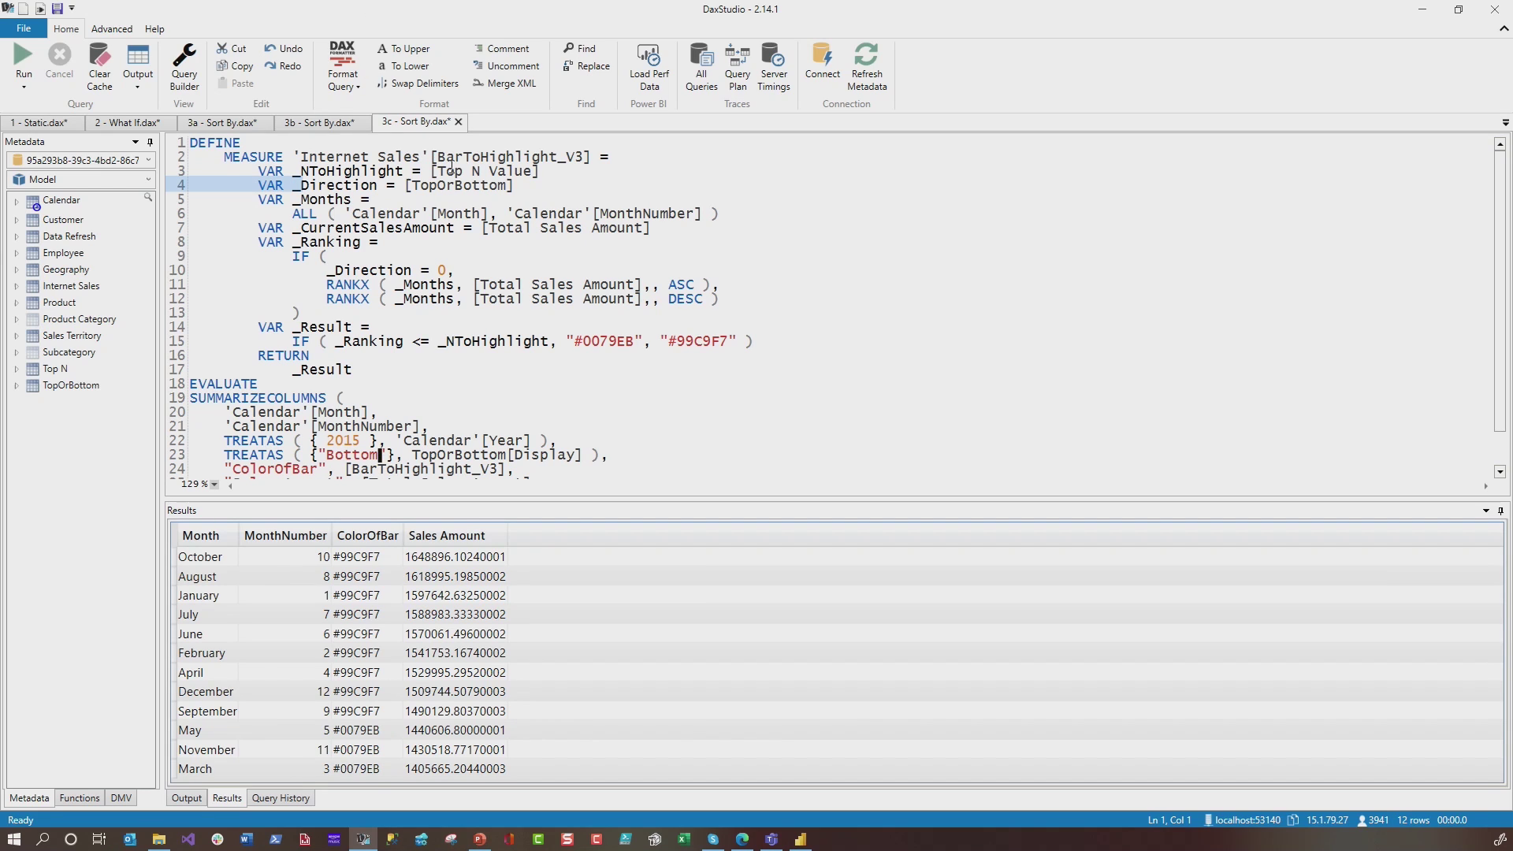
# Review the TopOrBottom ASC/DESC logic and run the 3c query showing the three lowest months
pyautogui.moveTo(515, 187)
pyautogui.mouseDown()
pyautogui.moveTo(416, 188)
pyautogui.moveTo(430, 271)
pyautogui.mouseUp()
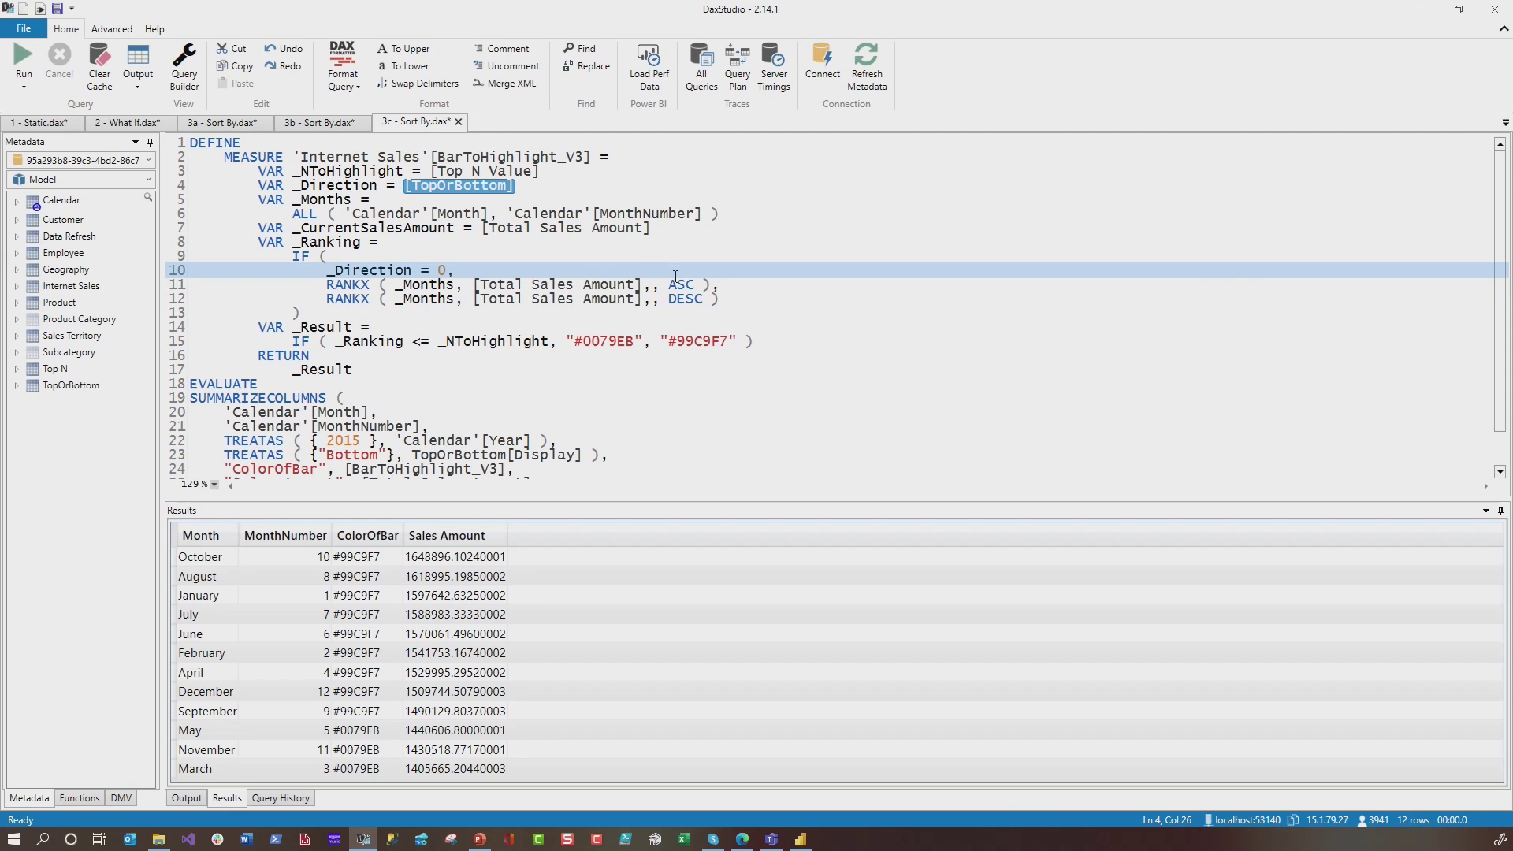
pyautogui.moveTo(675, 277); pyautogui.dragTo(690, 287)
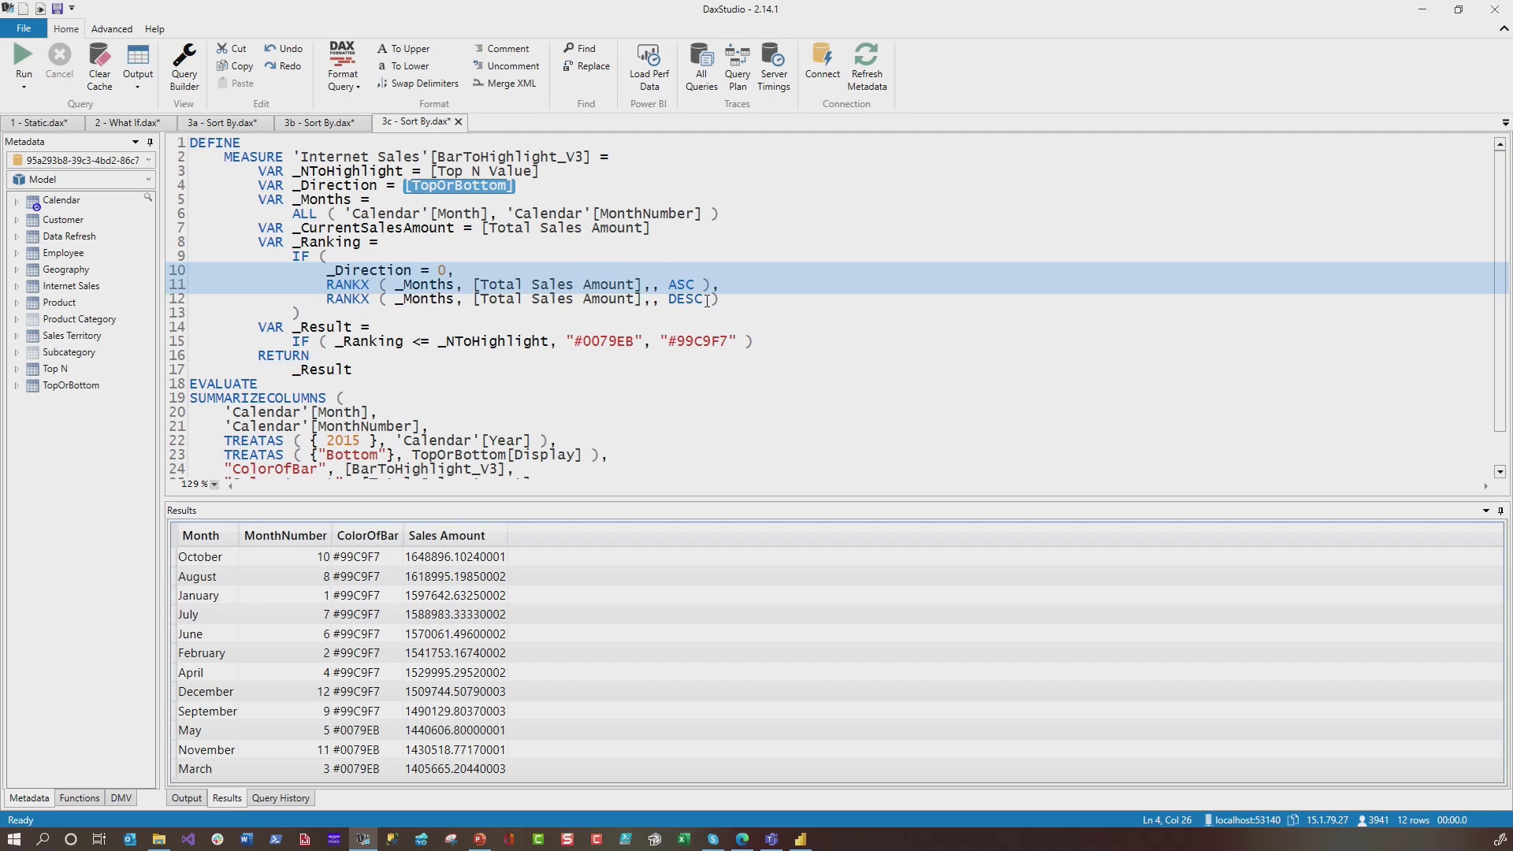
pyautogui.moveTo(441, 286); pyautogui.dragTo(706, 300)
pyautogui.moveTo(447, 375); pyautogui.dragTo(442, 357)
pyautogui.scroll(-1, 421, 354)
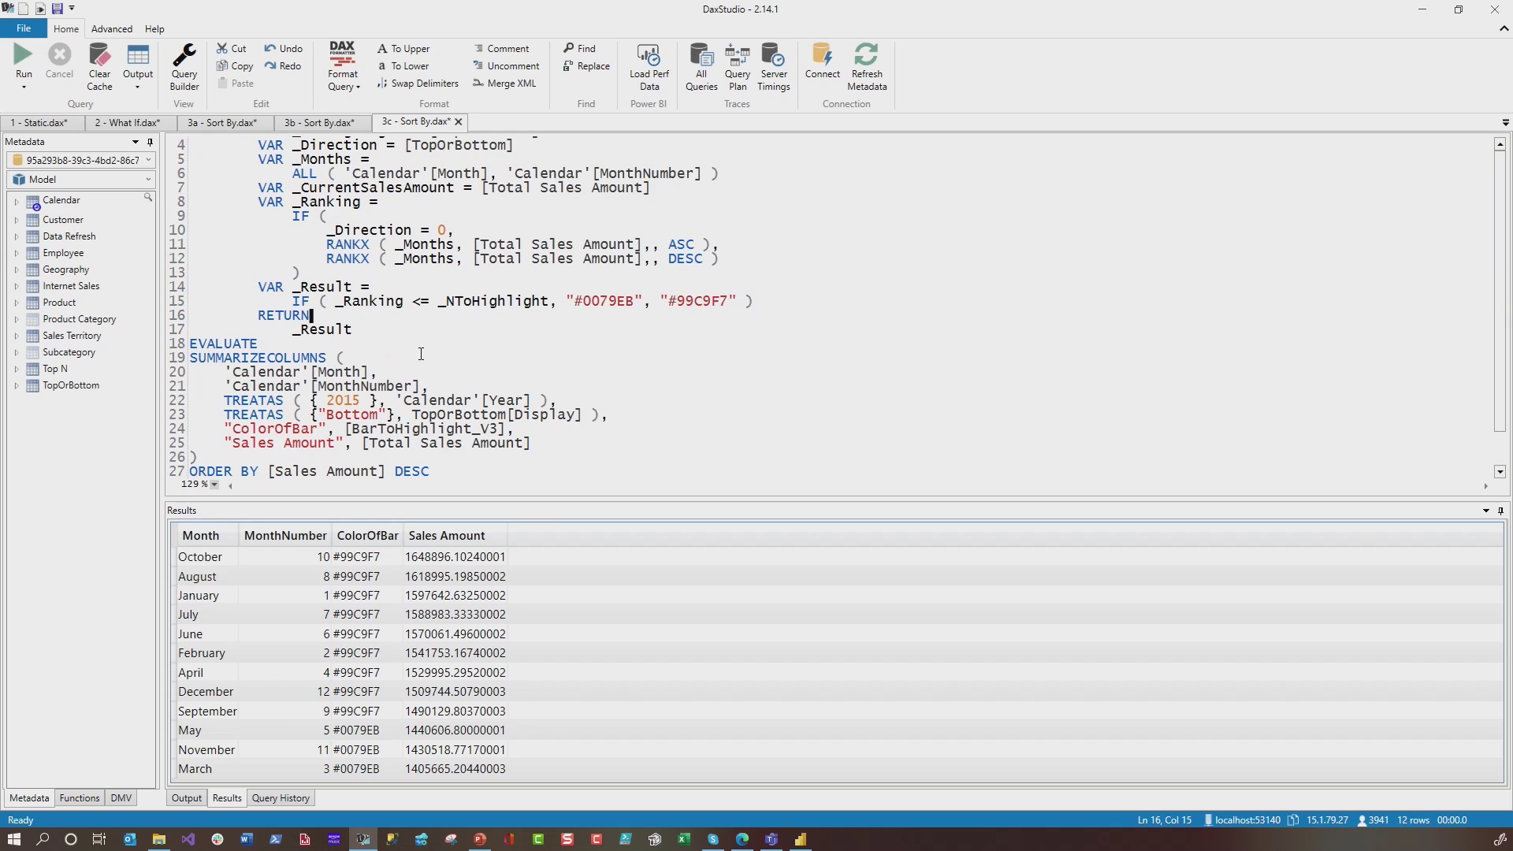
pyautogui.click(24, 59)
pyautogui.moveTo(300, 731); pyautogui.dragTo(404, 732)
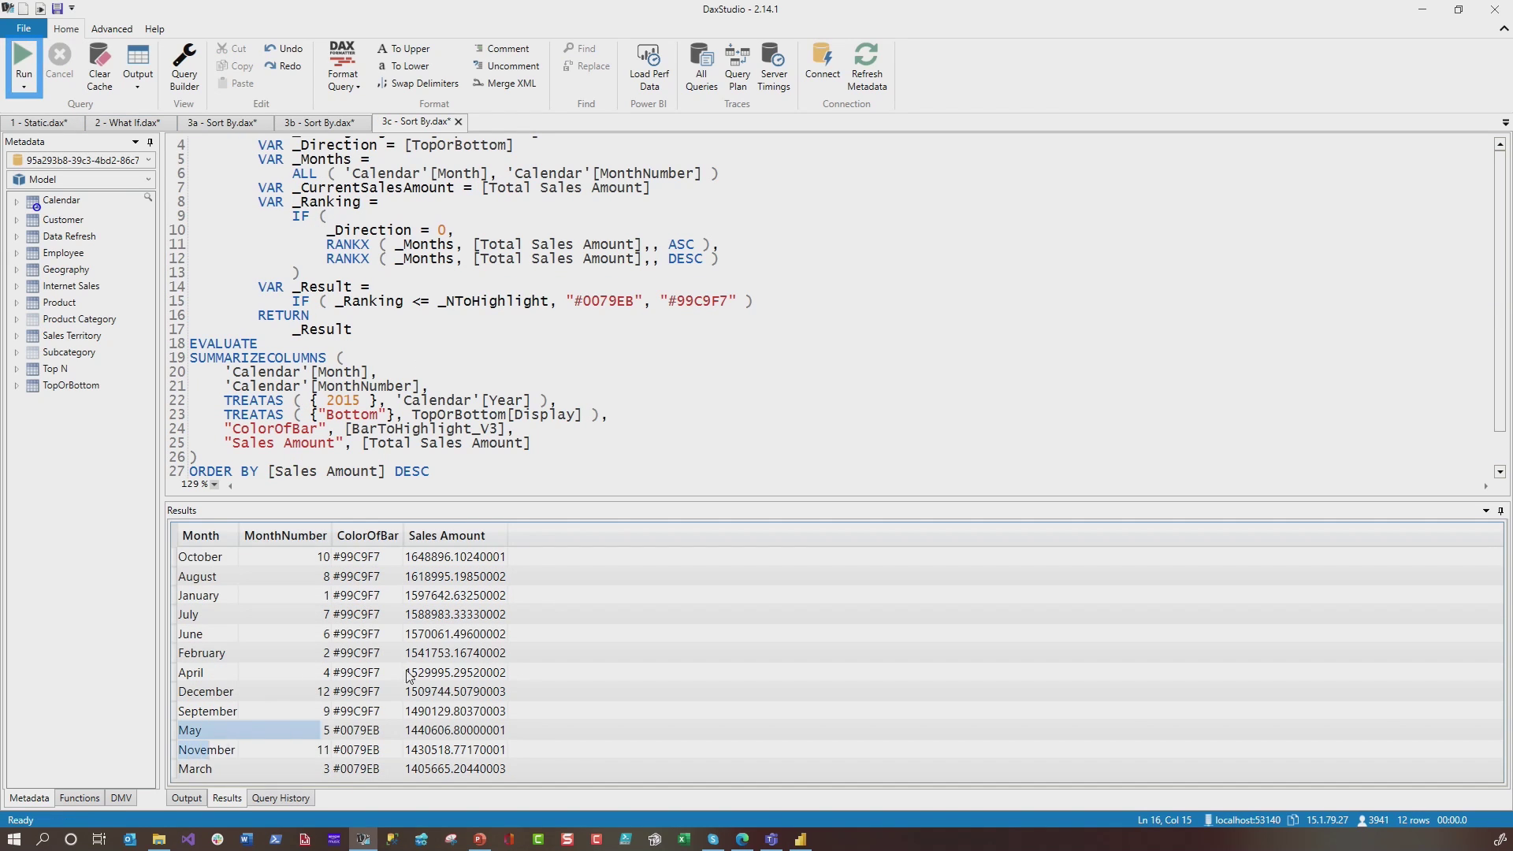
# Change the TREATAS filter from Bottom to Top, re-run, and return to Power BI
pyautogui.doubleClick(351, 414)
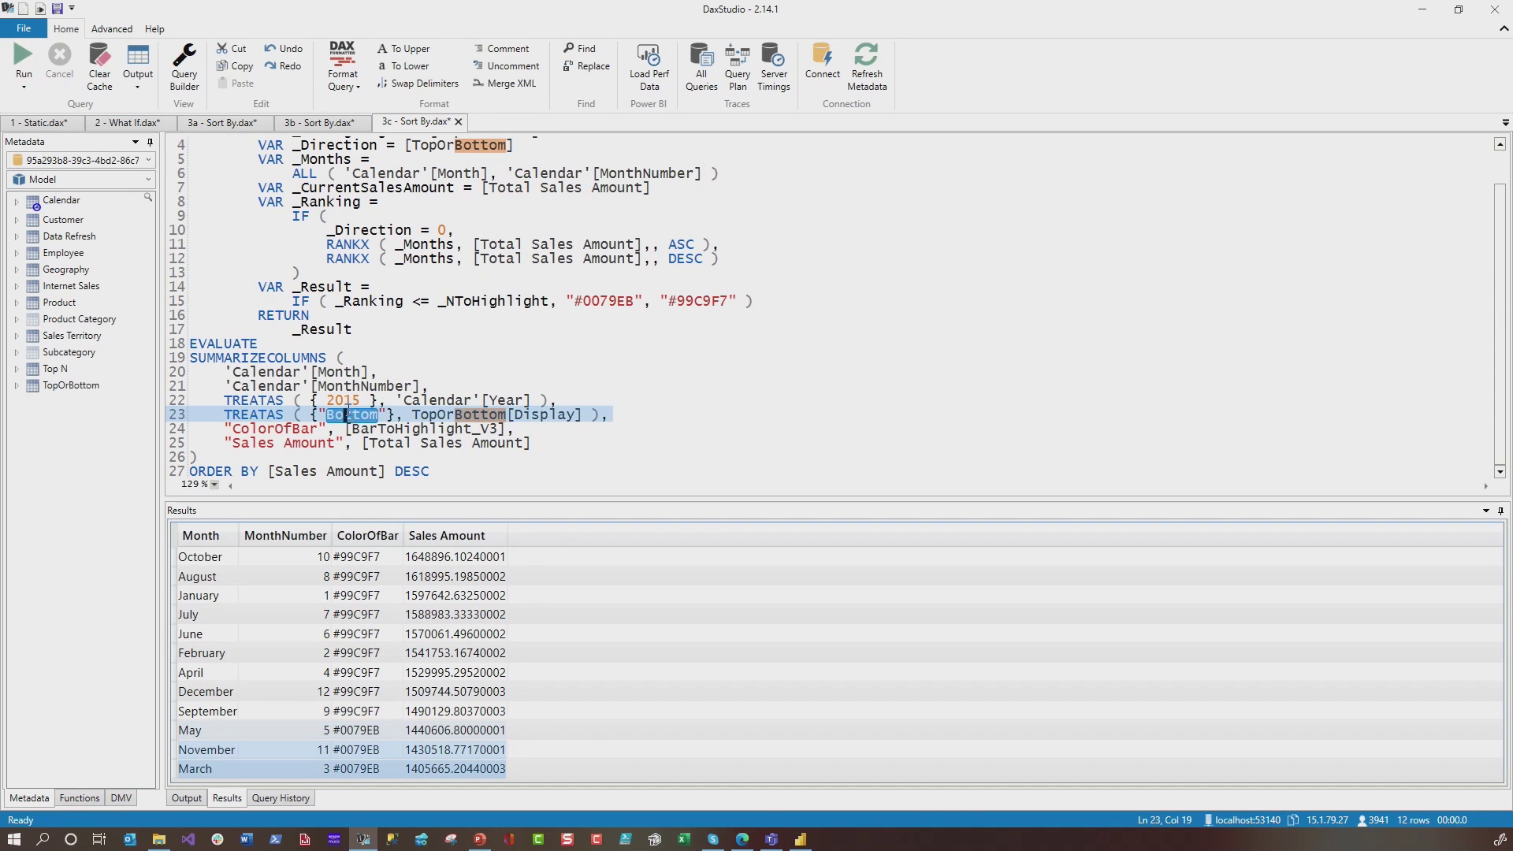
pyautogui.write('Top')
pyautogui.click(24, 59)
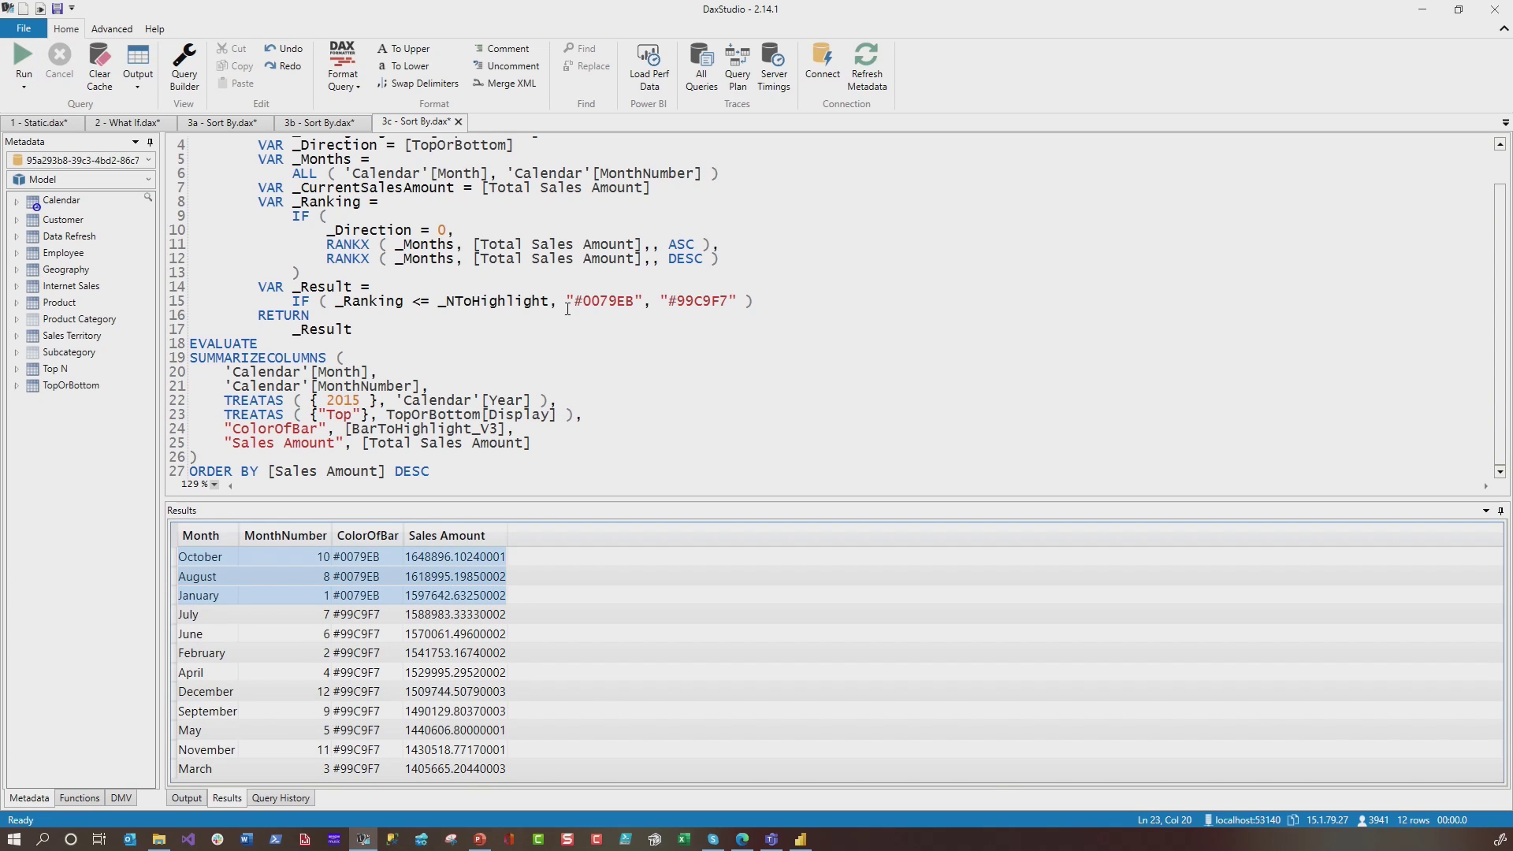
pyautogui.click(808, 846)
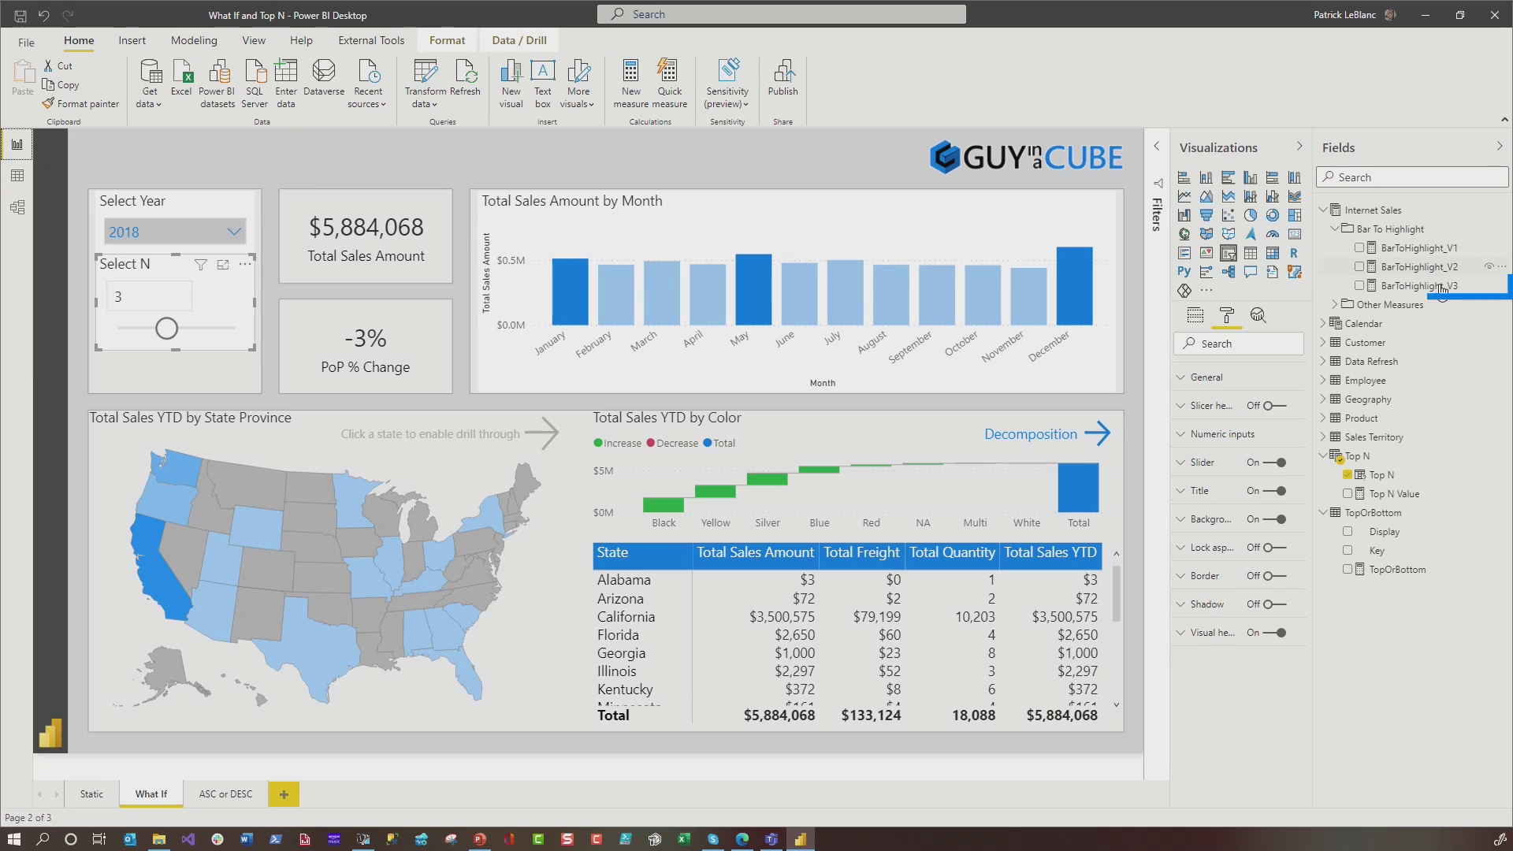
# Inspect the full BarToHighlight_V3 measure in the expanded formula bar
pyautogui.click(1417, 287)
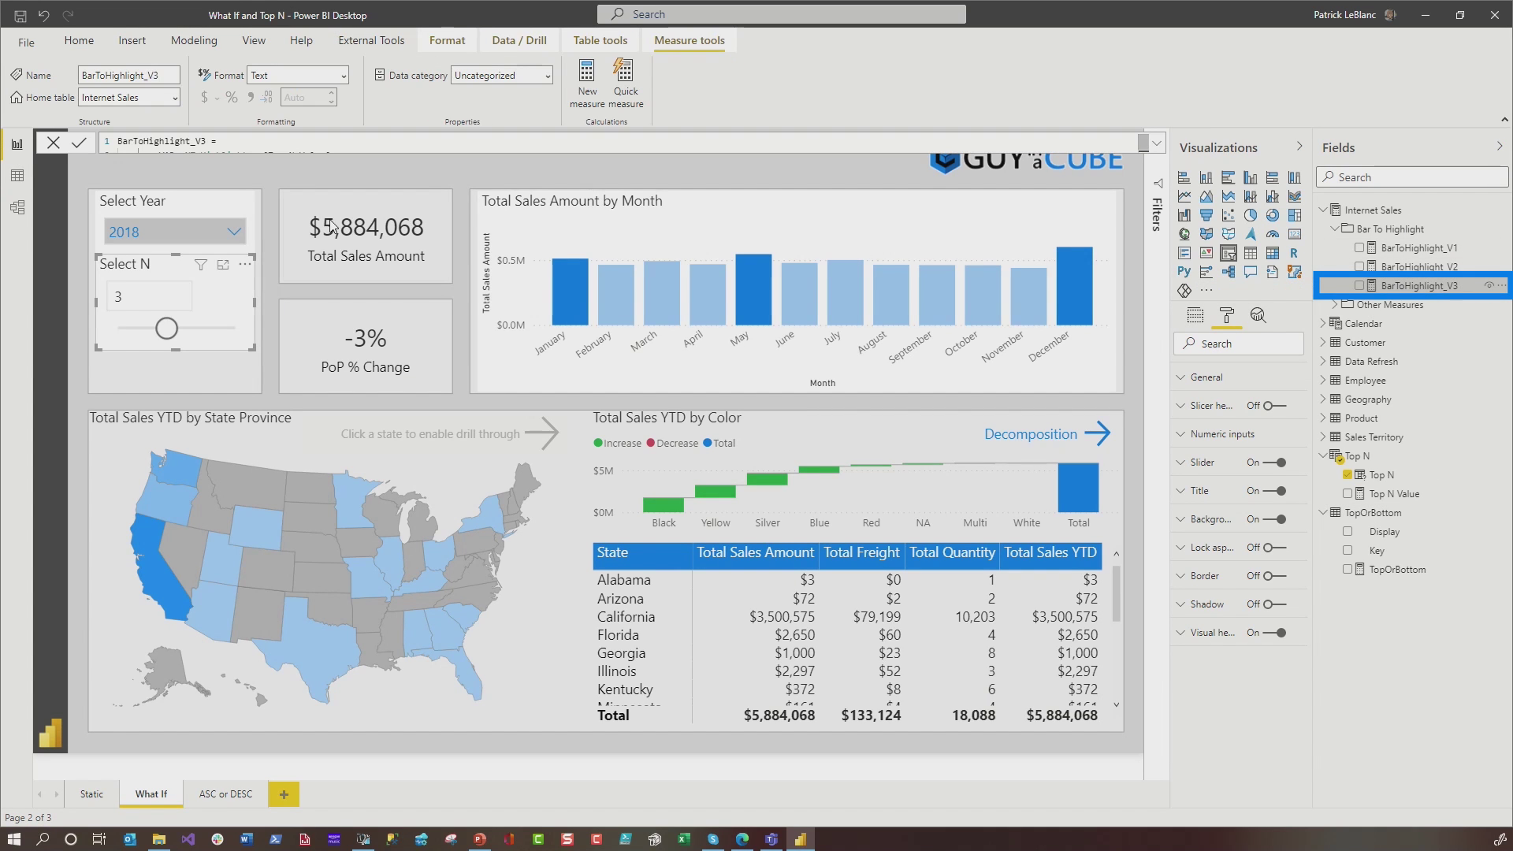
pyautogui.click(1155, 148)
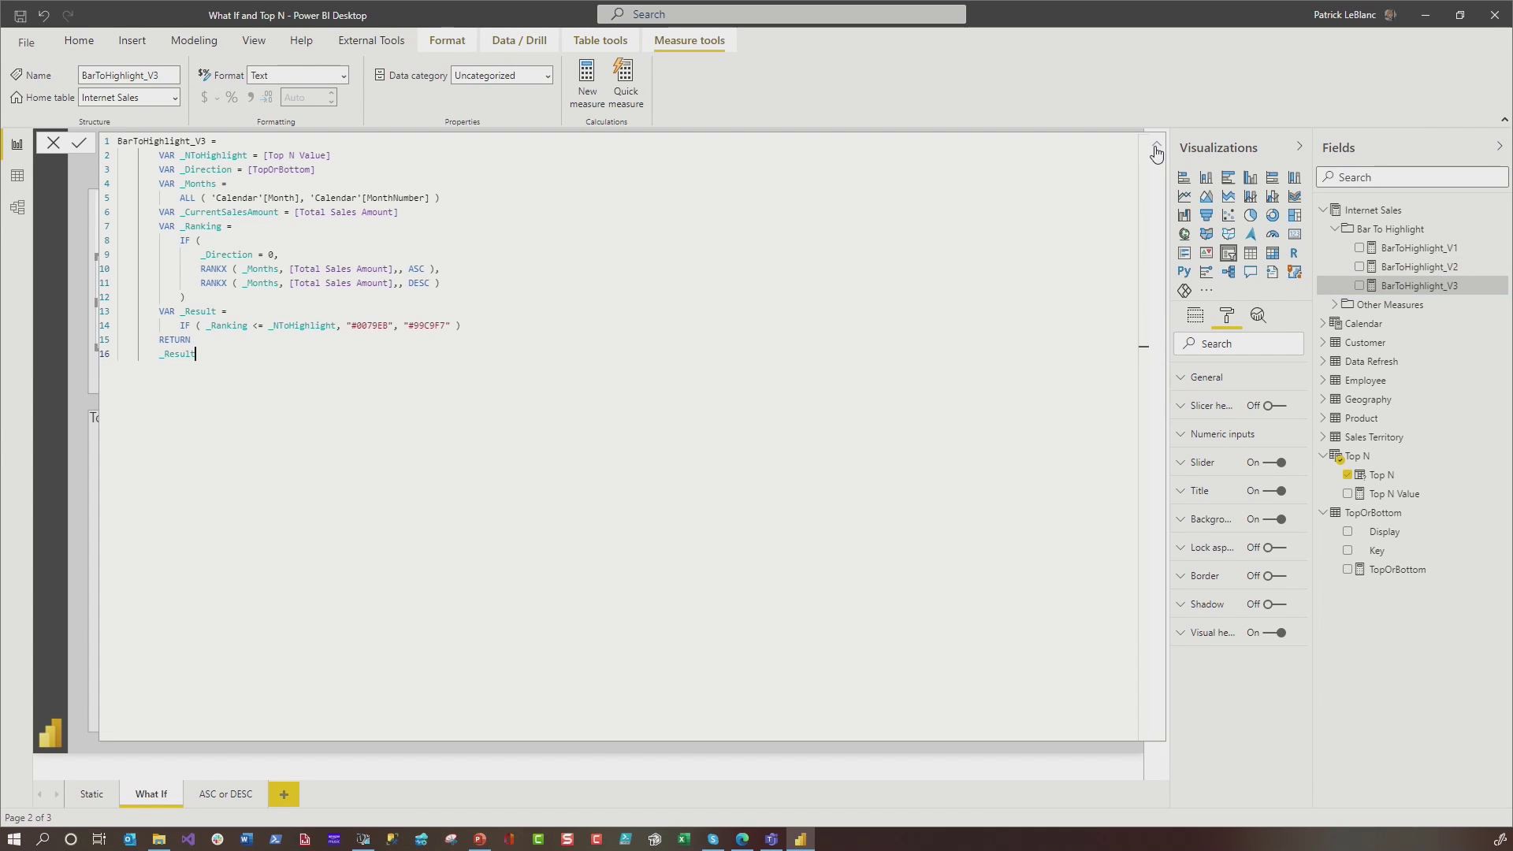
pyautogui.click(1155, 150)
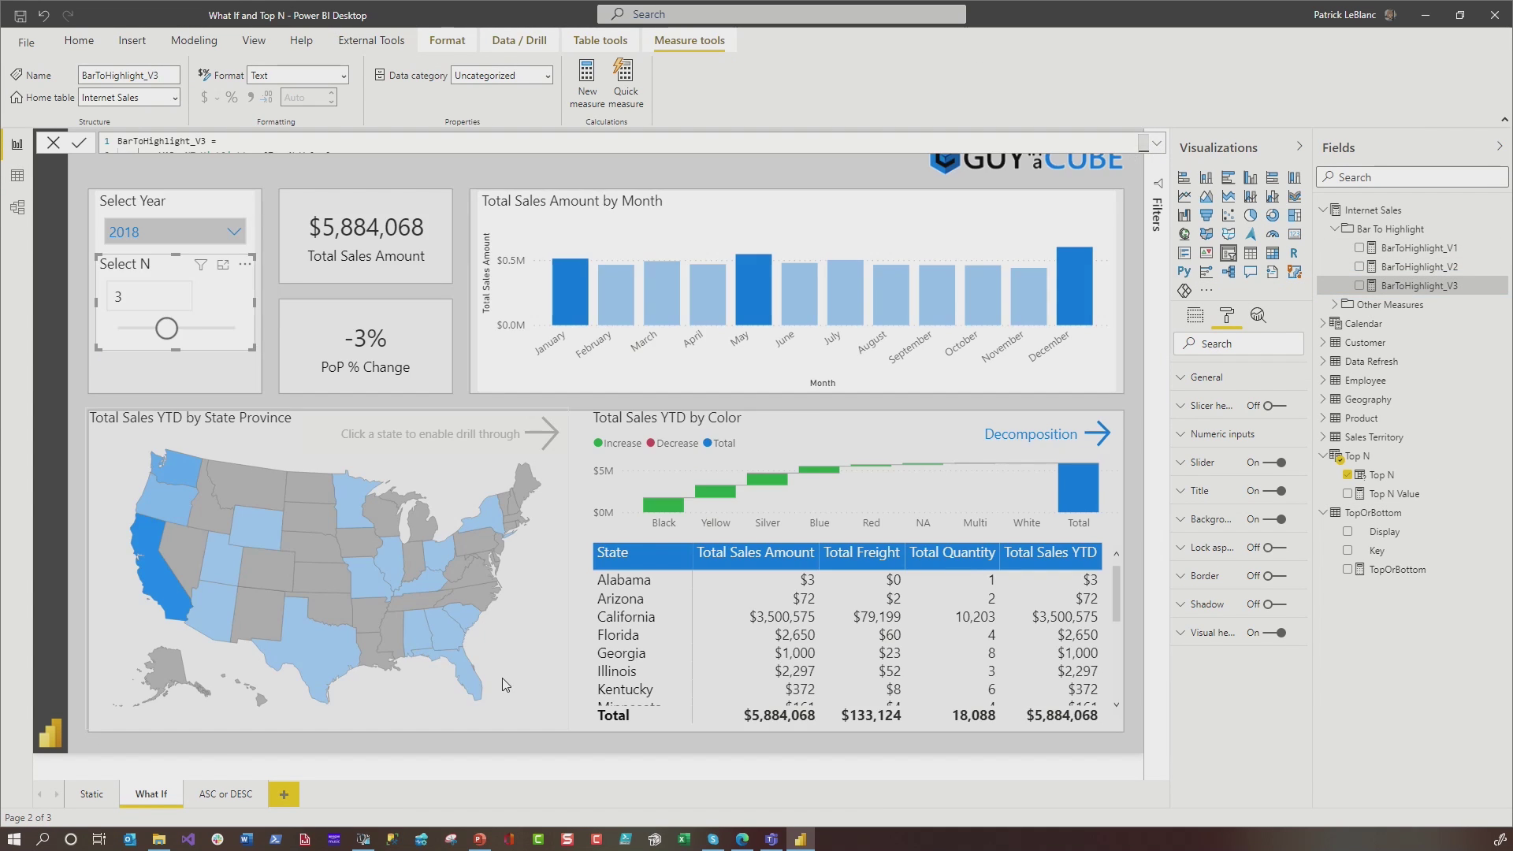
# On the ASC or DESC page, test Select N 1 and 3 with Top/Bottom, ending on Bottom
pyautogui.click(225, 801)
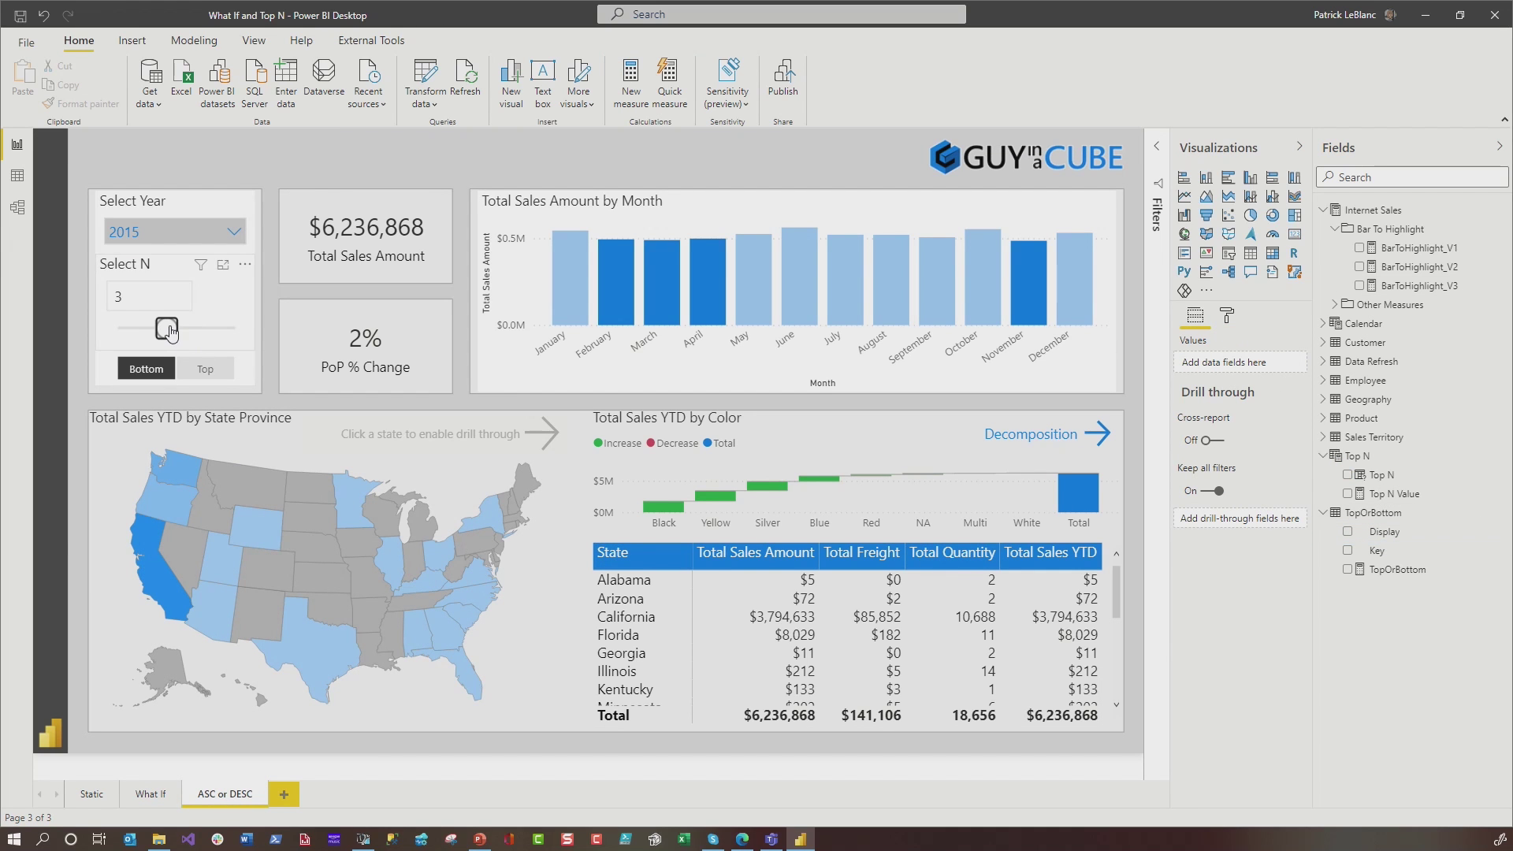
pyautogui.click(128, 333)
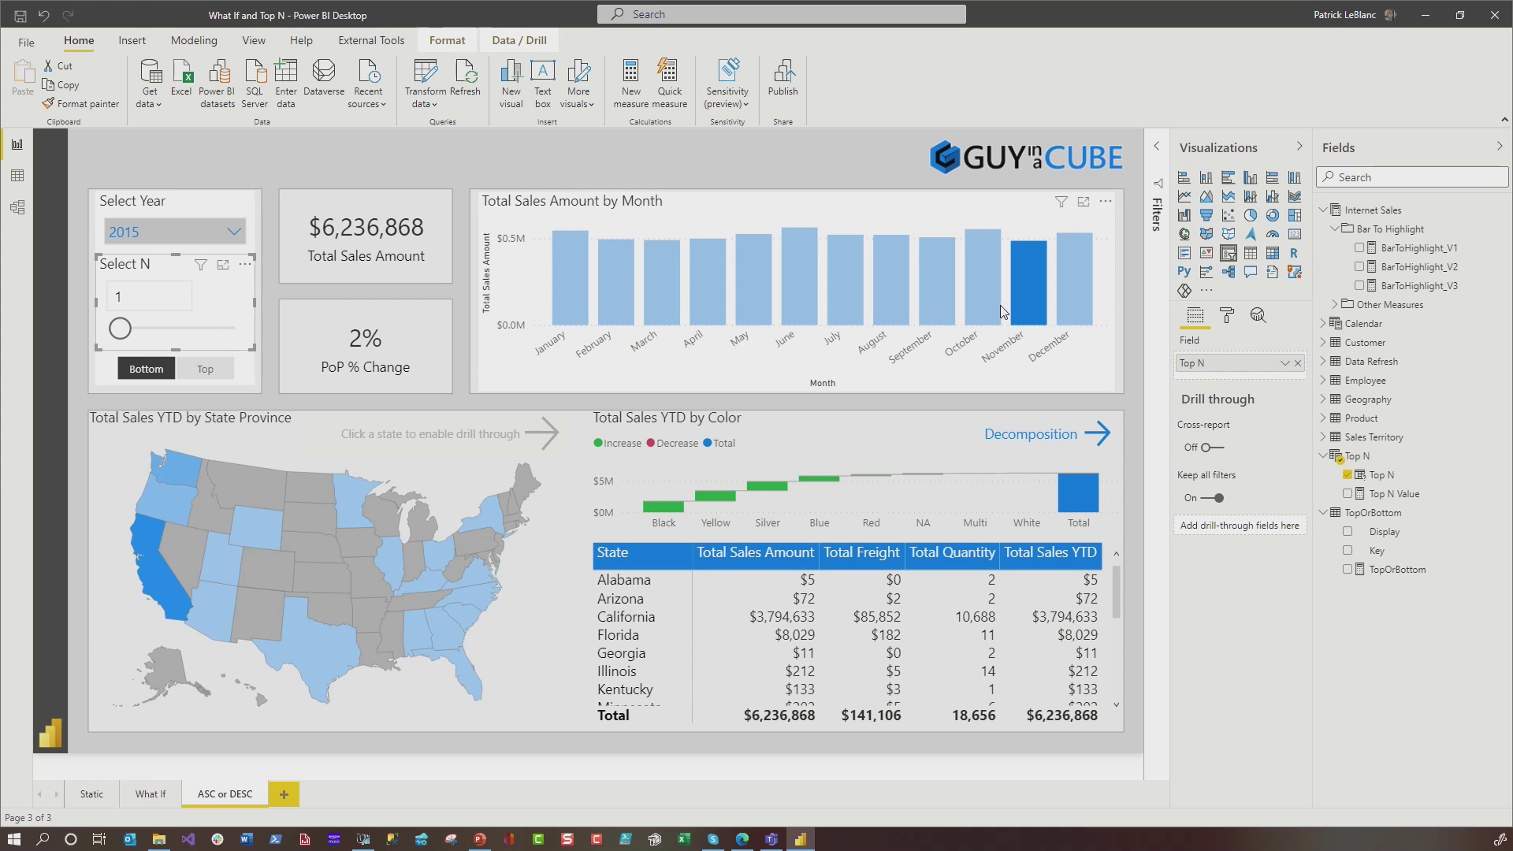
pyautogui.click(206, 371)
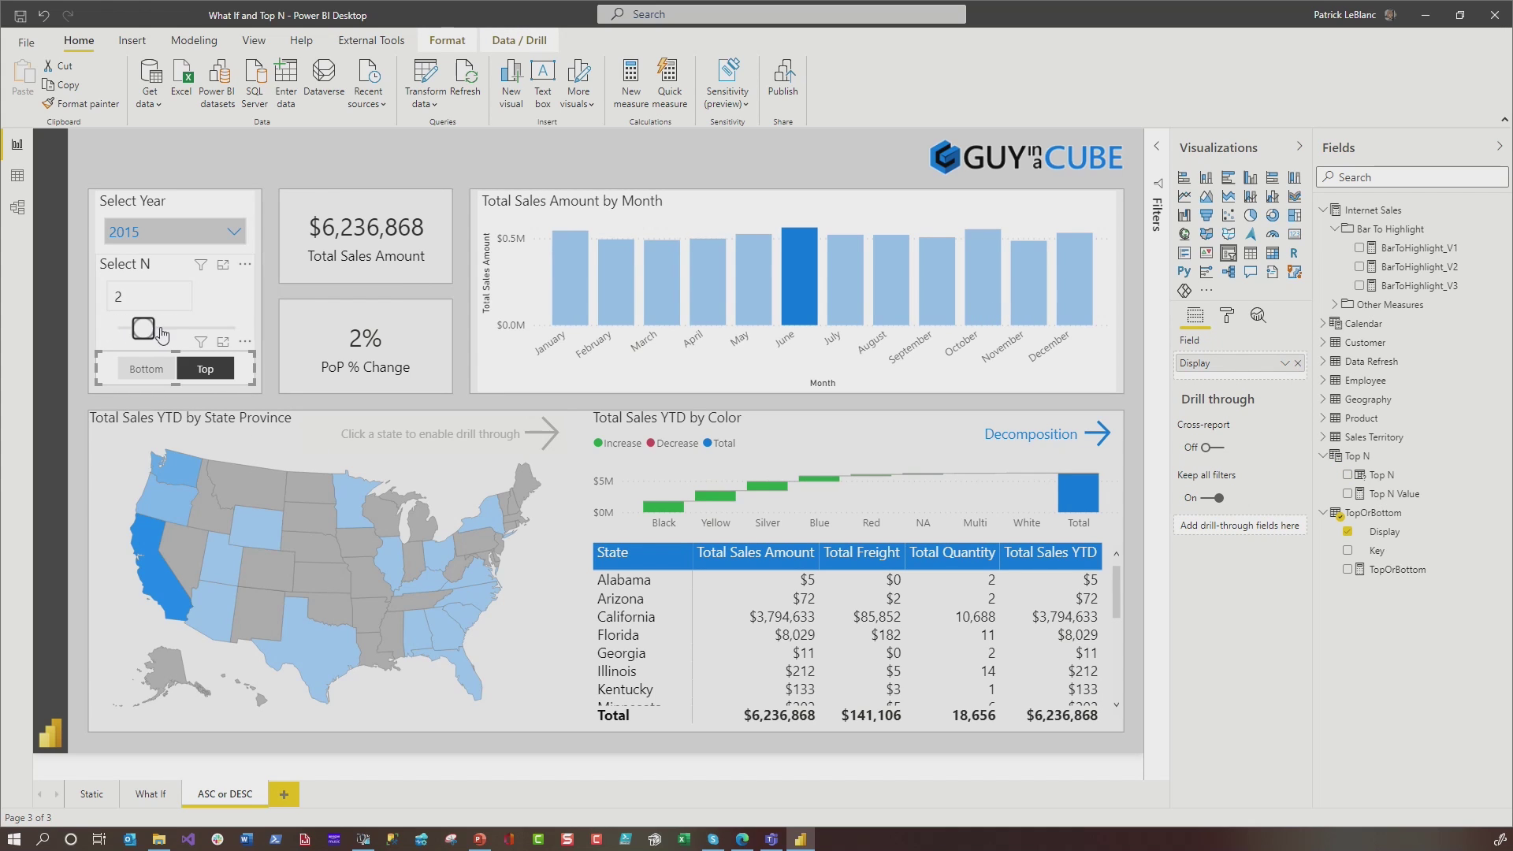
pyautogui.click(167, 330)
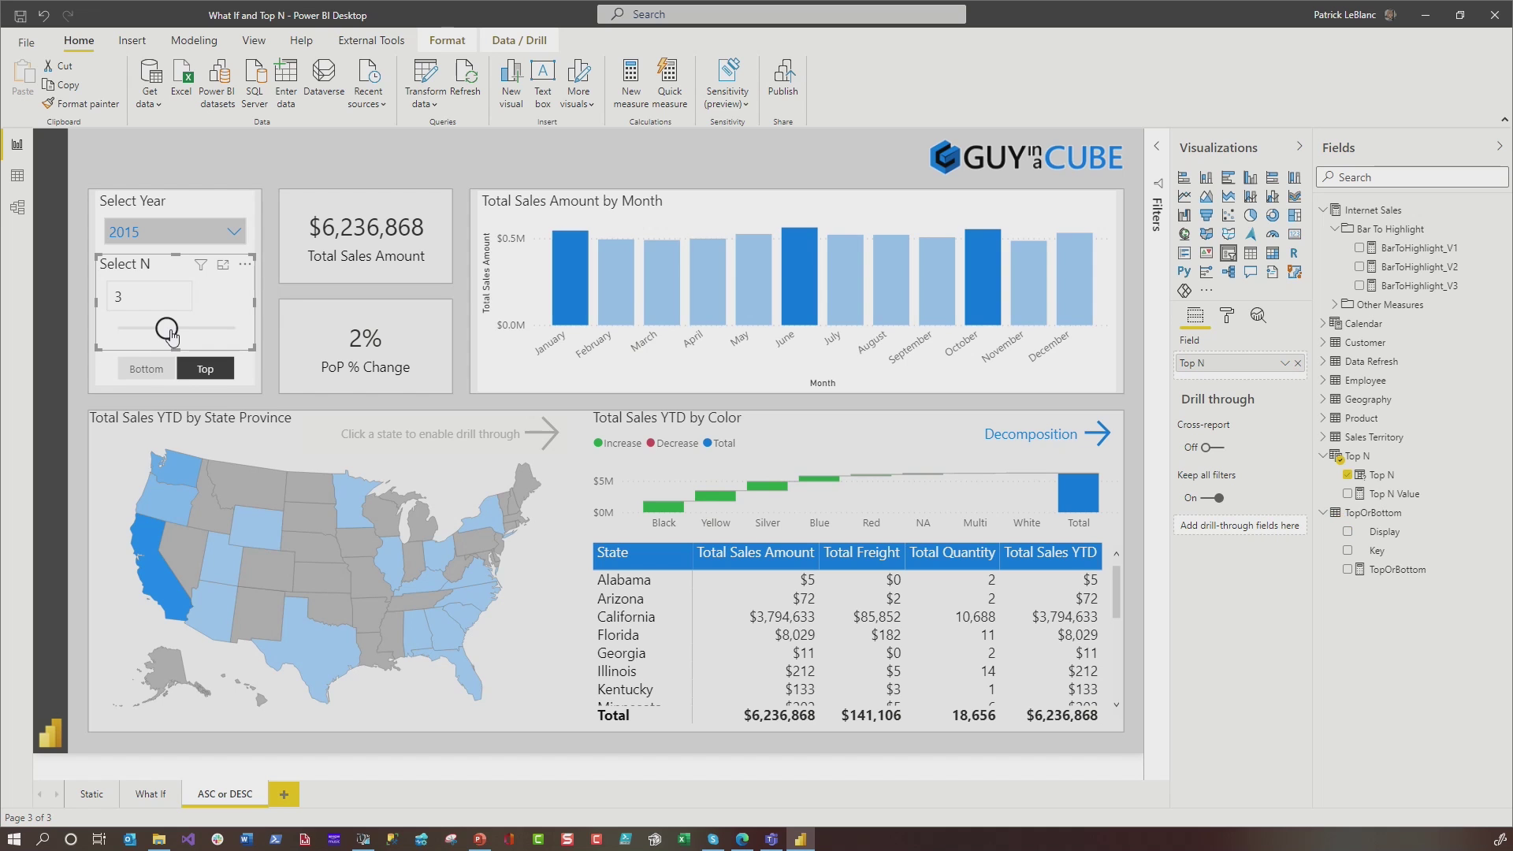
pyautogui.click(148, 371)
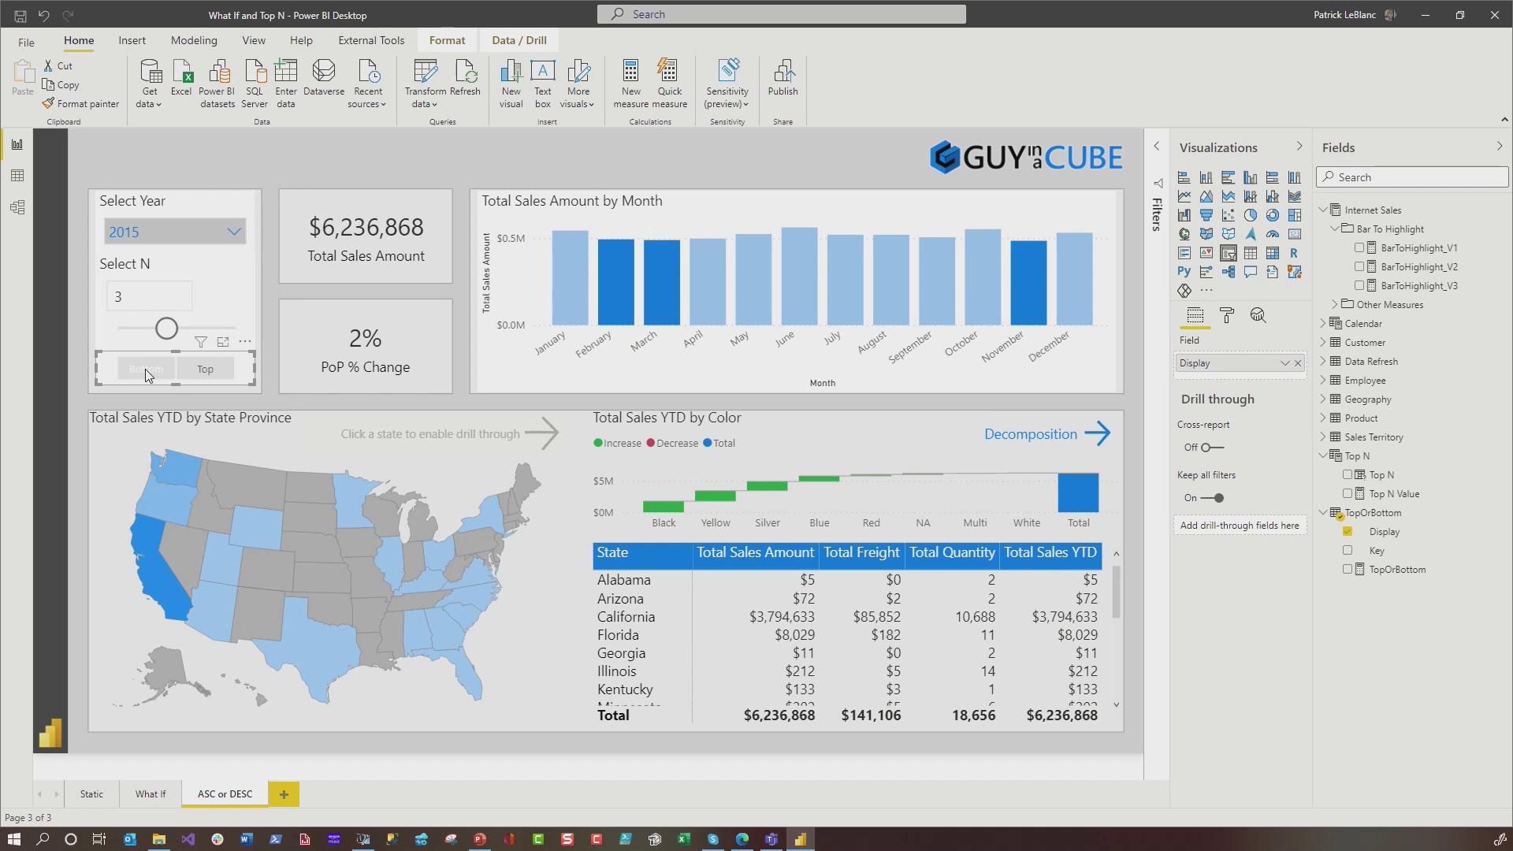